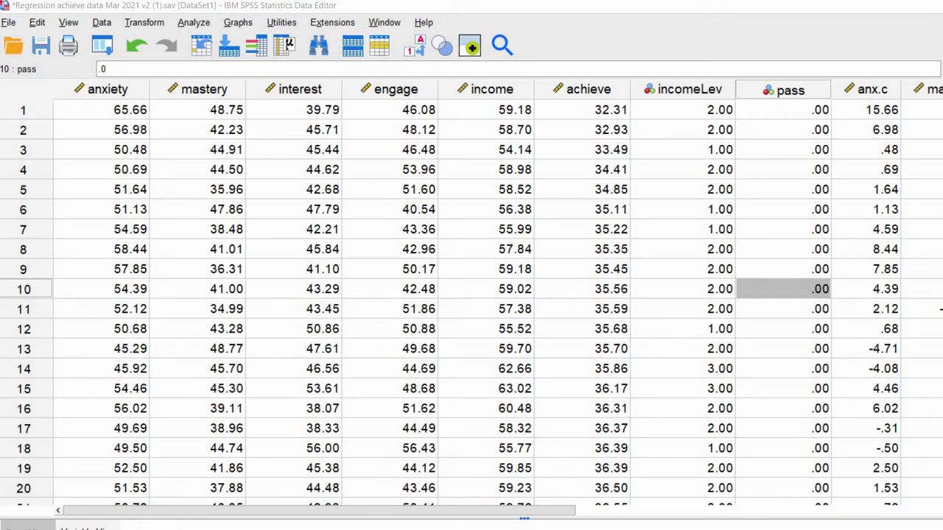
# Look over the pass outcome column and the anxiety, mastery and interest predictor columns in the dataset
pyautogui.click(791, 90)
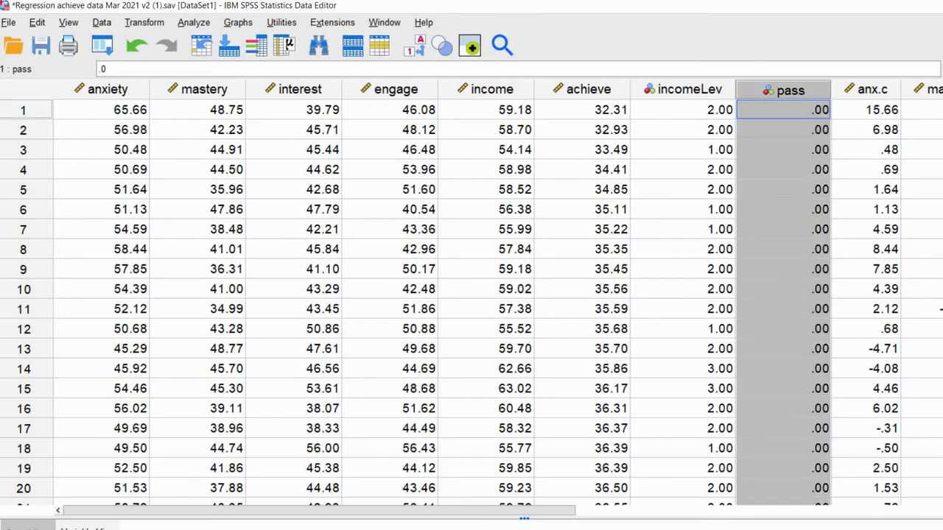
pyautogui.click(783, 110)
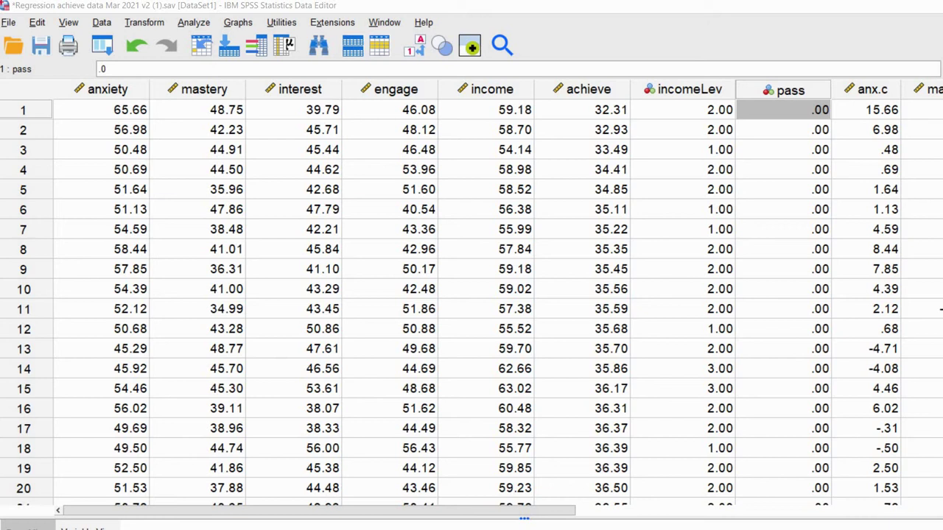
pyautogui.click(107, 89)
pyautogui.click(204, 89)
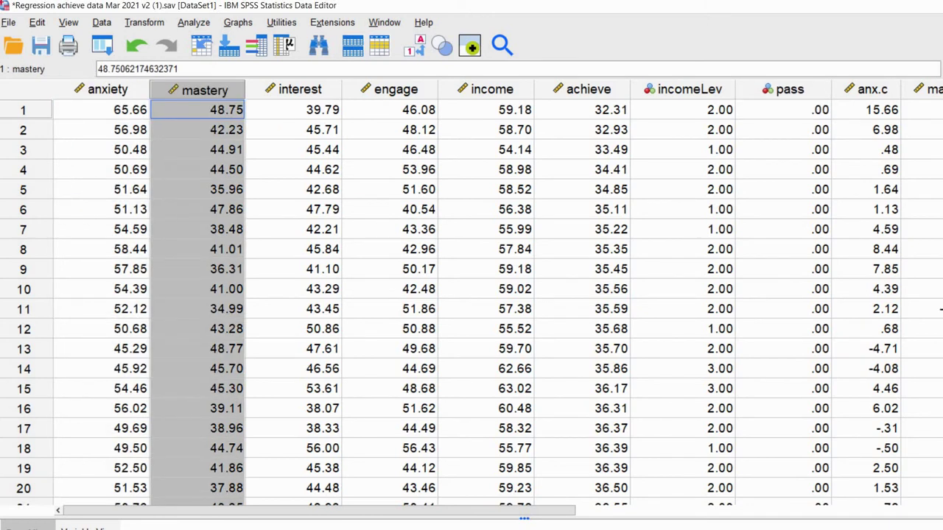
pyautogui.click(299, 89)
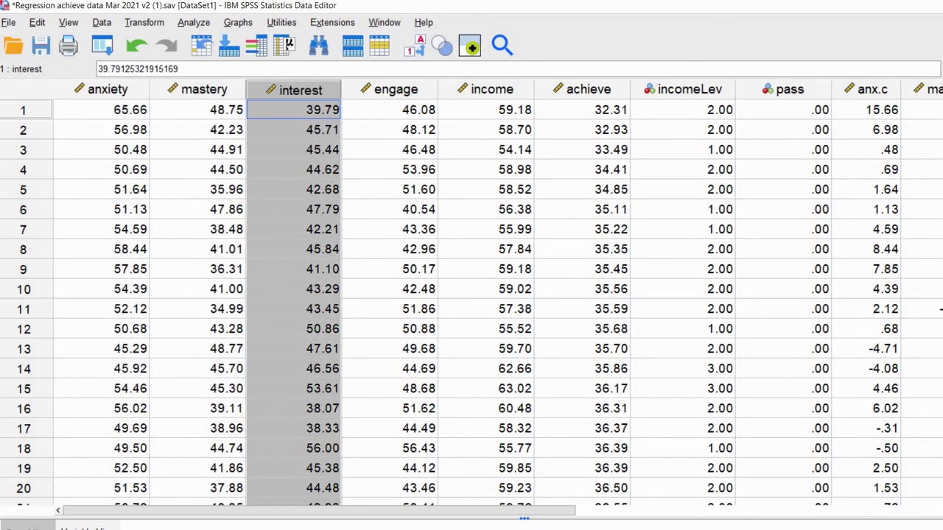
pyautogui.click(922, 309)
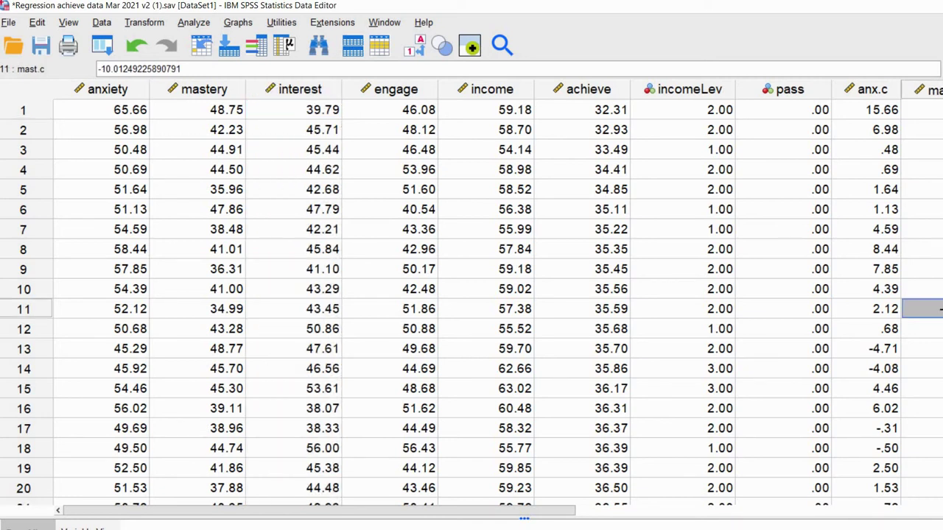
# Open a binary logistic regression, reset its previous settings and assign pass as the dependent variable
pyautogui.click(193, 22)
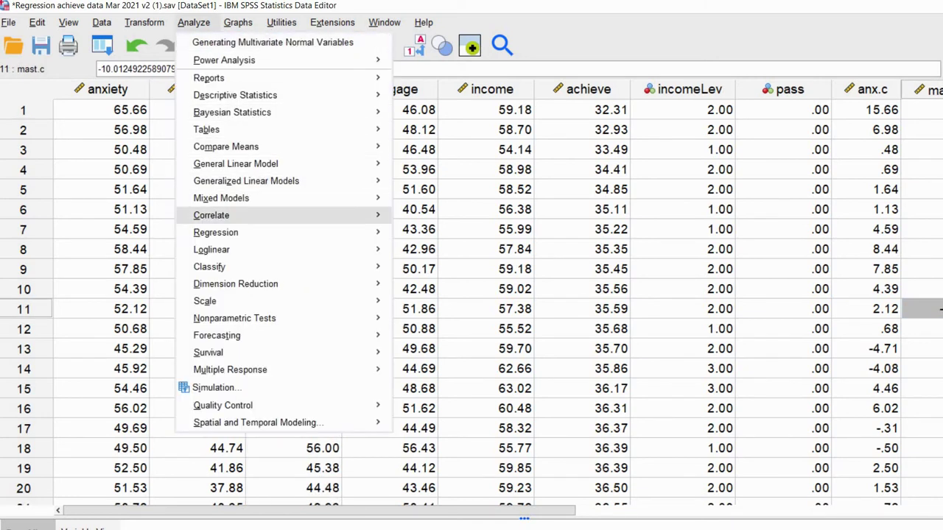
pyautogui.moveTo(215, 232)
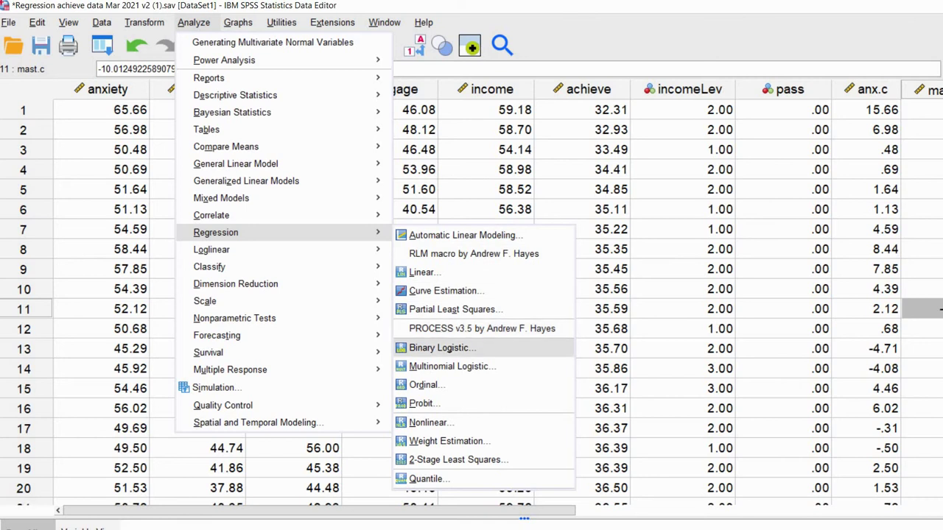
pyautogui.click(438, 347)
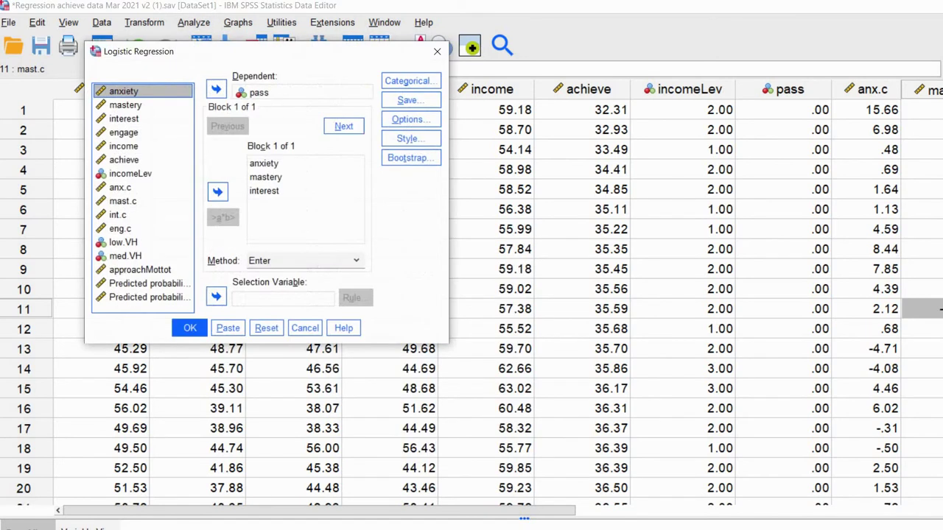
pyautogui.click(266, 328)
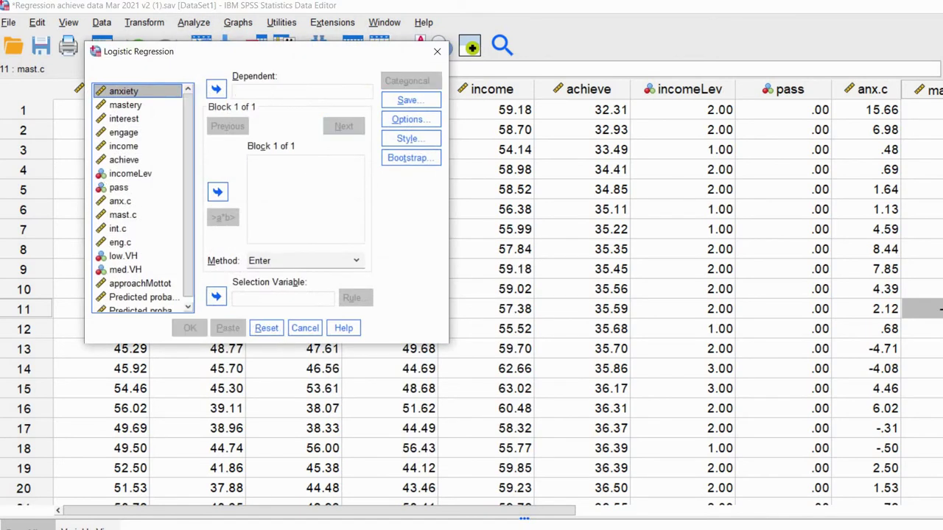
pyautogui.click(118, 187)
pyautogui.click(216, 89)
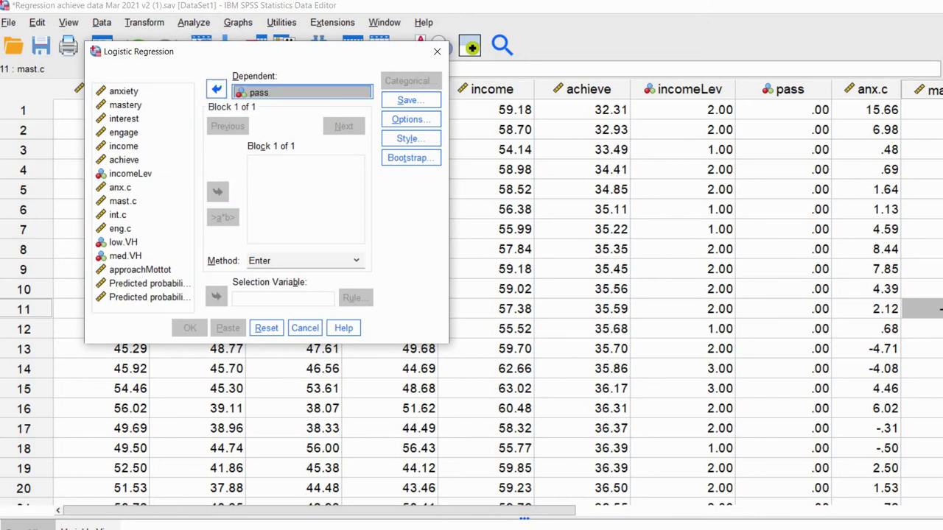
# Add anxiety, mastery and interest as Block 1 predictors and run the binary logistic regression
pyautogui.click(123, 91)
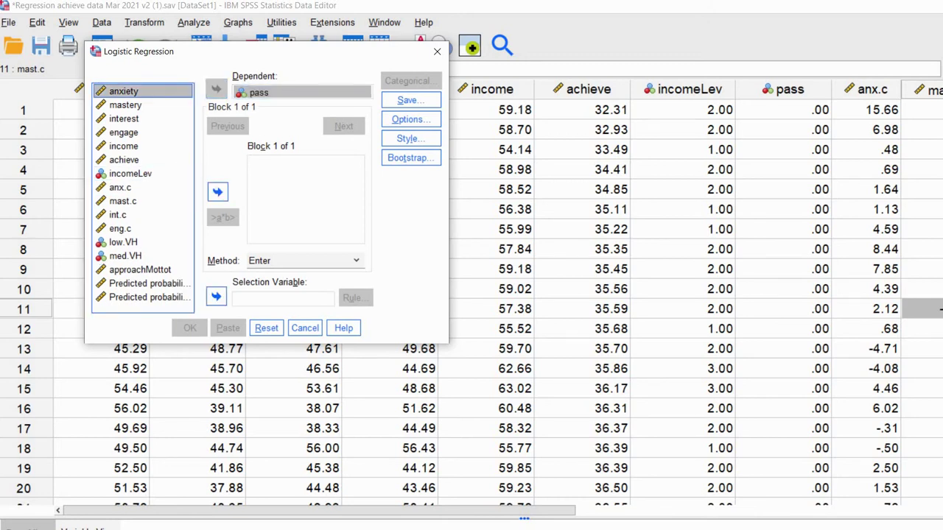
pyautogui.keyDown('shift'); pyautogui.click(123, 118); pyautogui.keyUp('shift')
pyautogui.click(218, 192)
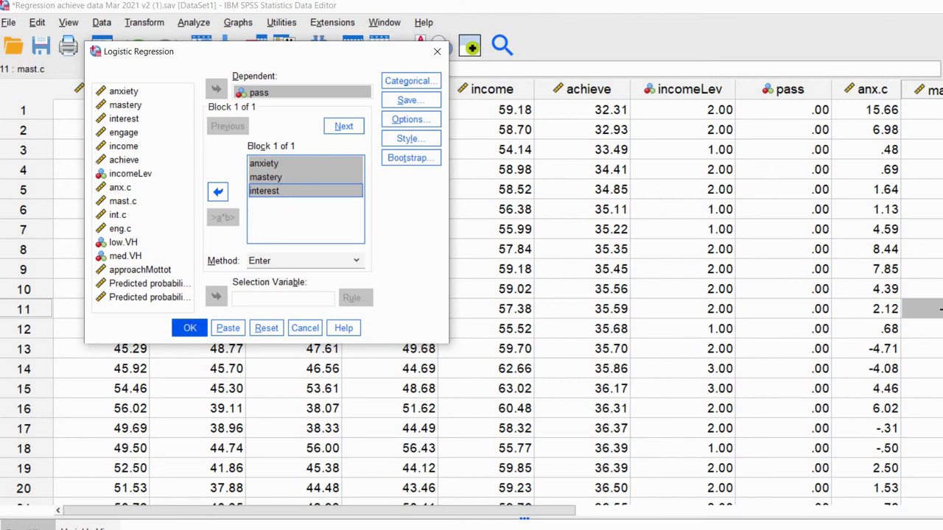
pyautogui.press('Return')
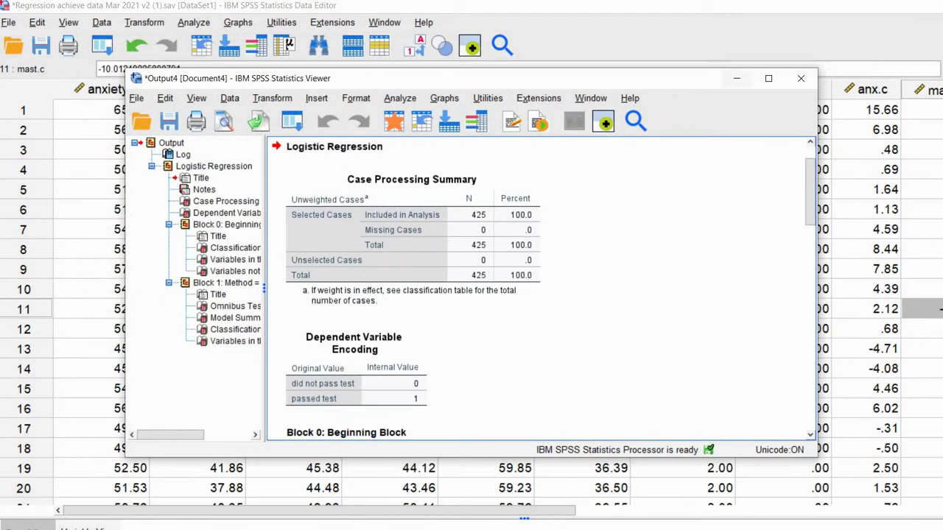
# Examine the Block 1 omnibus tests and the Model Summary's -2 log likelihood, Cox & Snell and Nagelkerke R square in the output
pyautogui.scroll(-15, 516, 295)
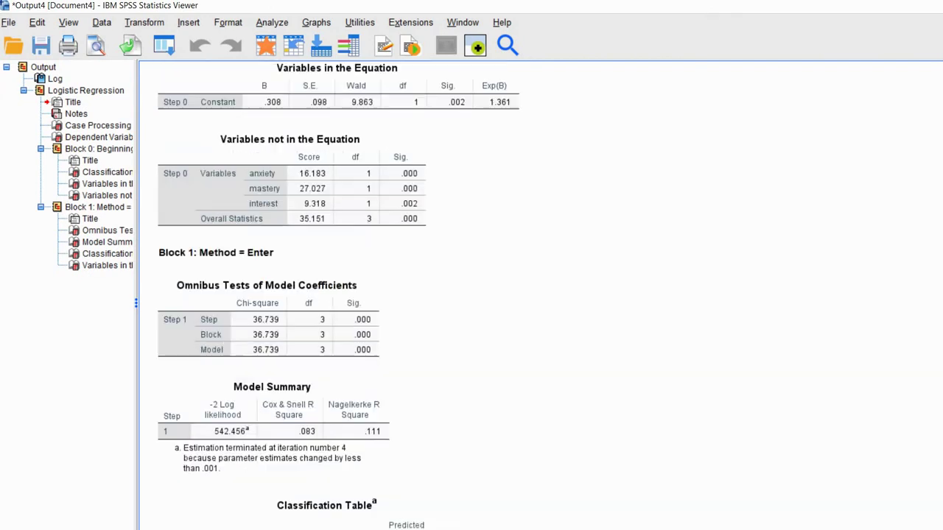
pyautogui.scroll(-2, 341, 294)
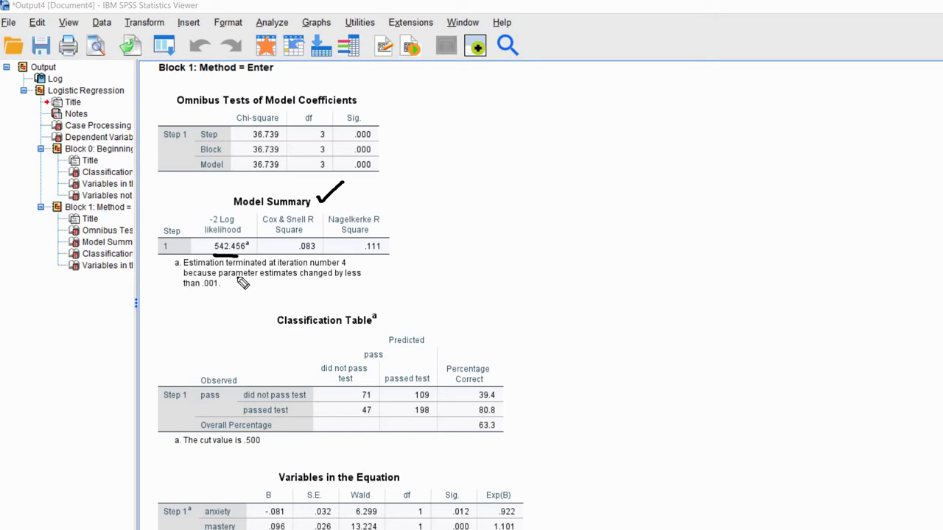
pyautogui.moveTo(243, 301)
pyautogui.mouseDown()
pyautogui.moveTo(236, 312)
pyautogui.moveTo(246, 297)
pyautogui.moveTo(238, 297)
pyautogui.moveTo(296, 305)
pyautogui.moveTo(289, 296)
pyautogui.mouseUp()
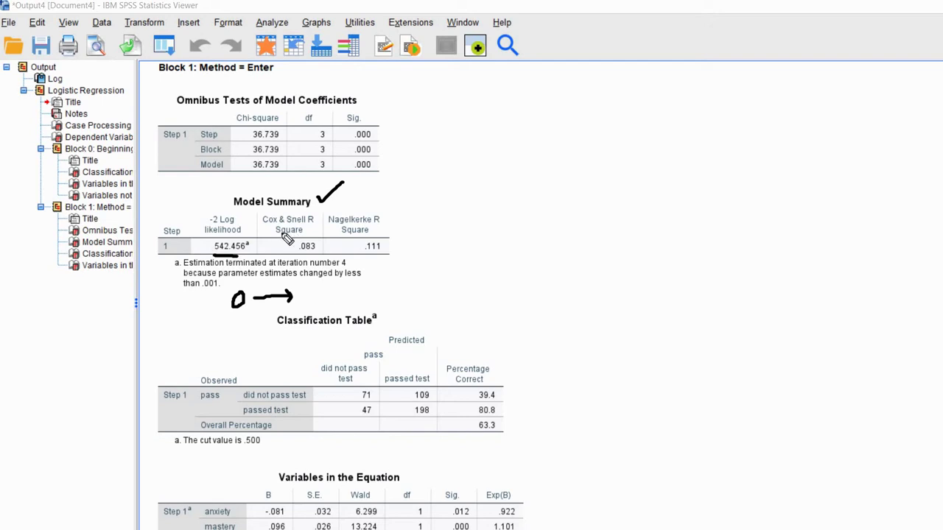
pyautogui.moveTo(277, 236); pyautogui.dragTo(307, 235)
pyautogui.moveTo(387, 239); pyautogui.dragTo(341, 240)
pyautogui.press('Escape')
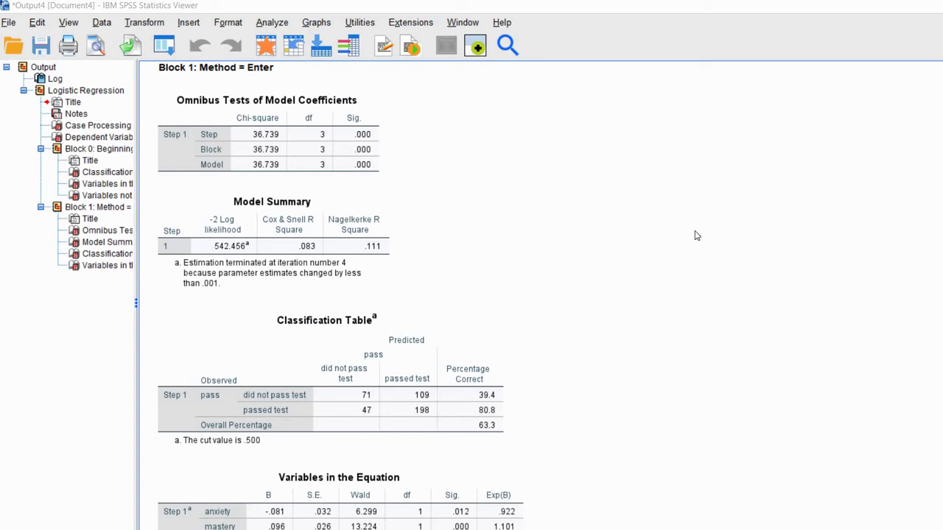
pyautogui.click(351, 99)
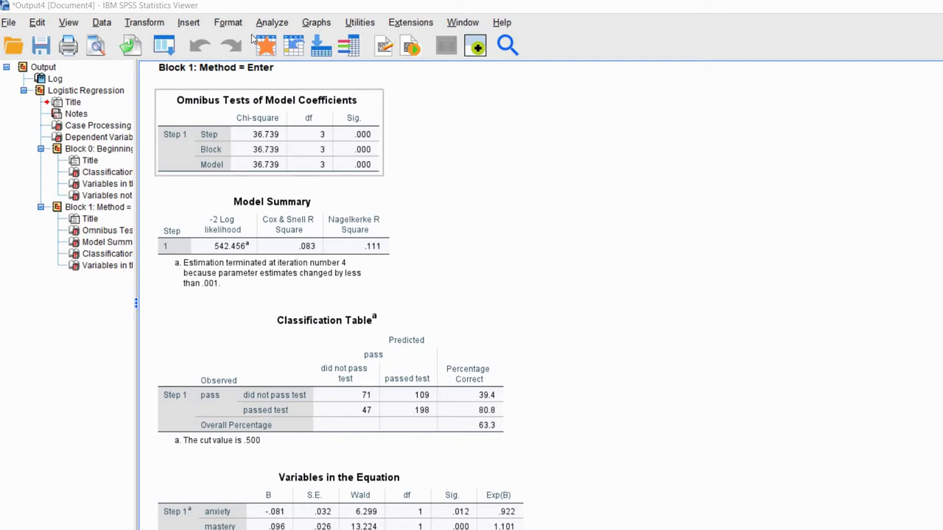
# Open a multinomial logistic regression and assign pass as the dependent variable
pyautogui.click(271, 24)
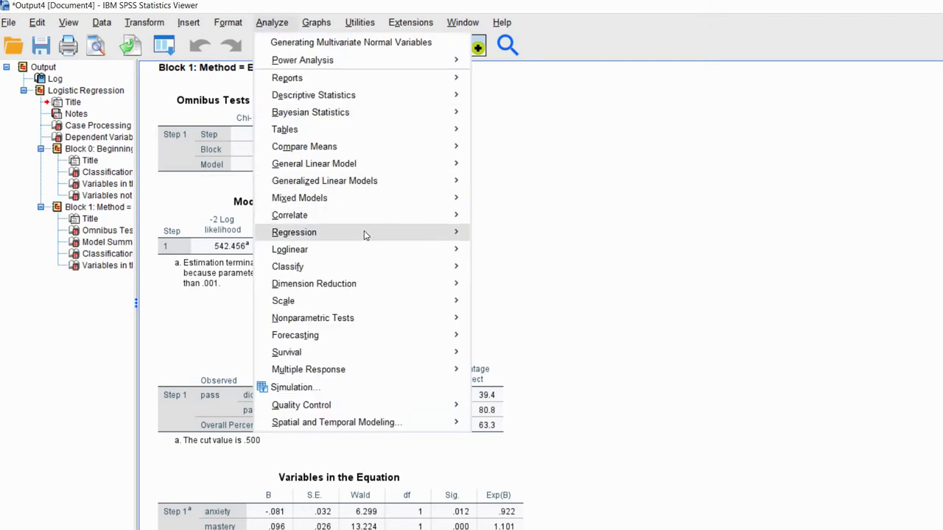
pyautogui.moveTo(364, 232)
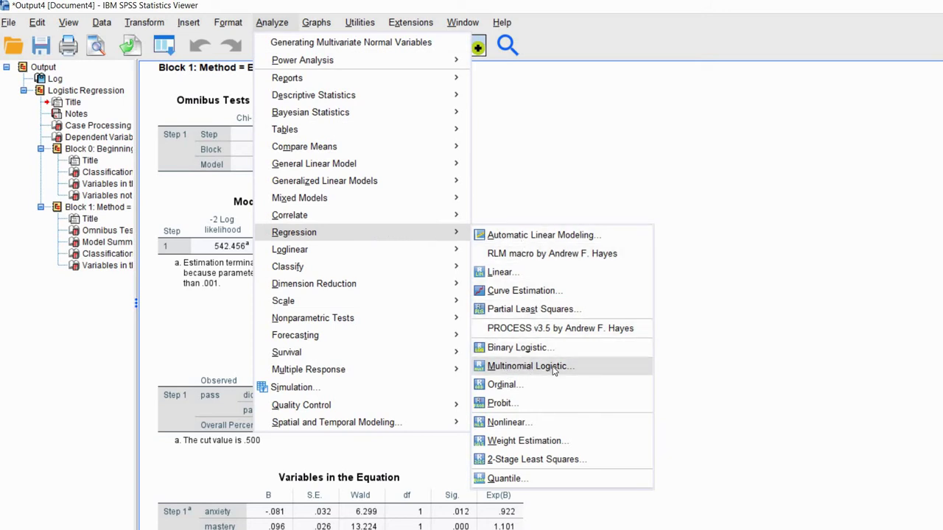
pyautogui.click(482, 370)
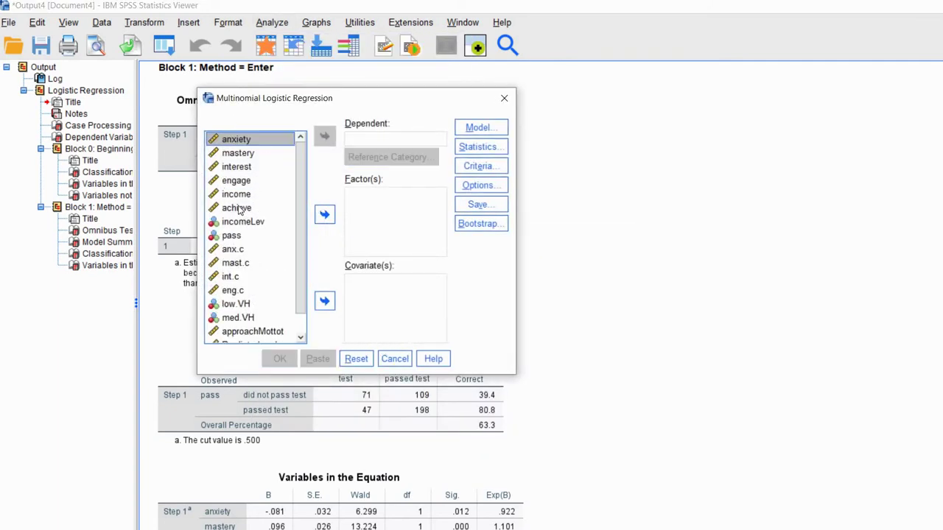
pyautogui.click(240, 236)
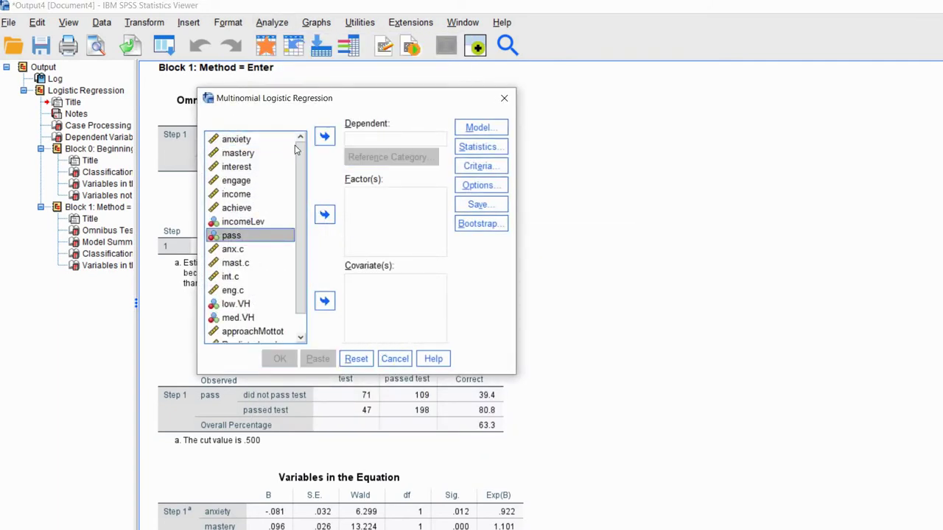
pyautogui.click(325, 138)
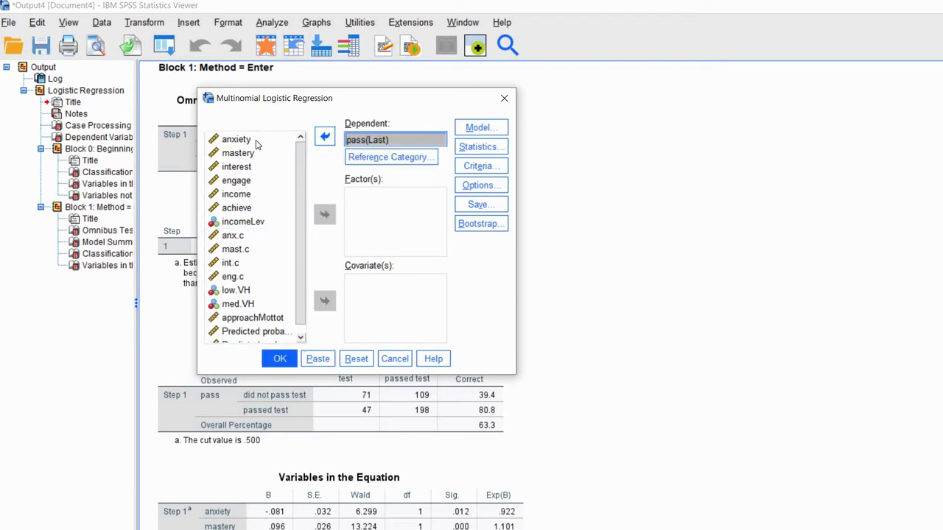
# Add anxiety, mastery and interest as covariates of the multinomial logistic regression
pyautogui.click(254, 142)
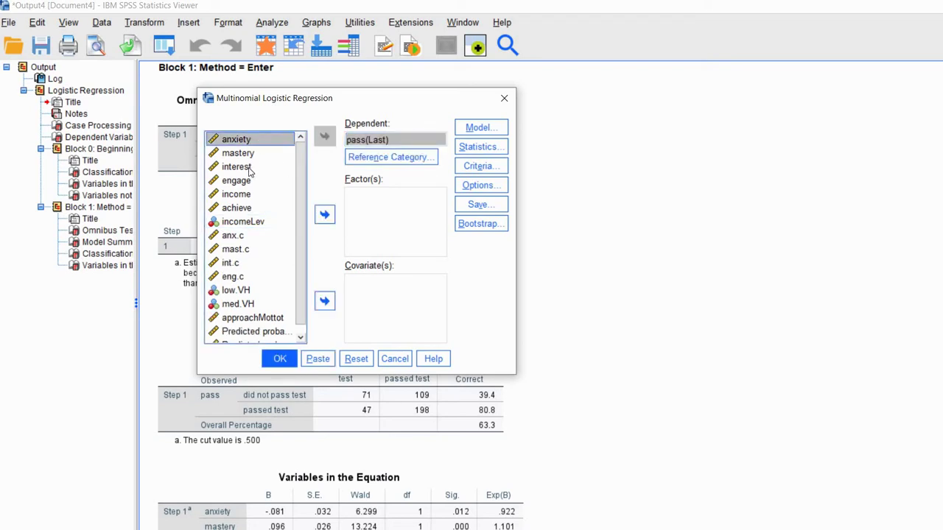
pyautogui.hotkey('shift', 'Down')
pyautogui.hotkey('shift', 'Down')
pyautogui.click(324, 299)
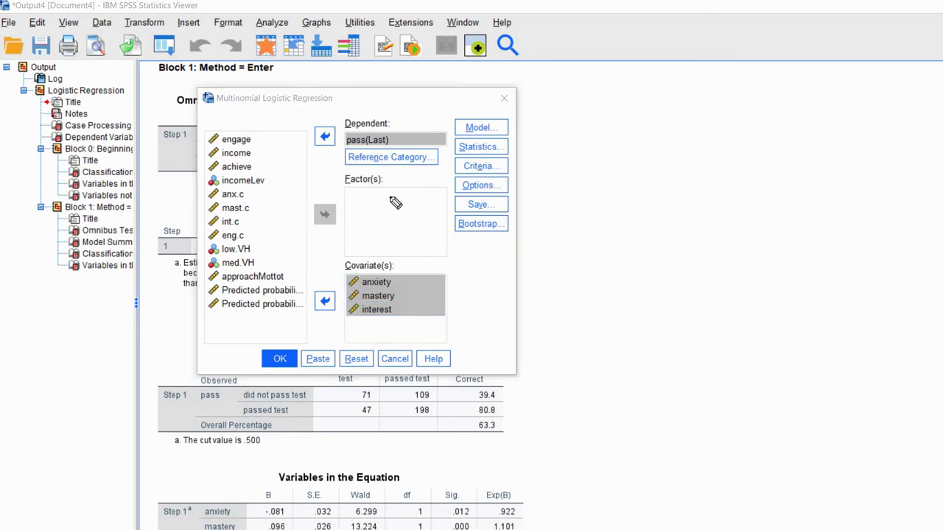
# Set the reference category of the dependent variable pass to First Category
pyautogui.moveTo(348, 188); pyautogui.dragTo(377, 187)
pyautogui.click(386, 160)
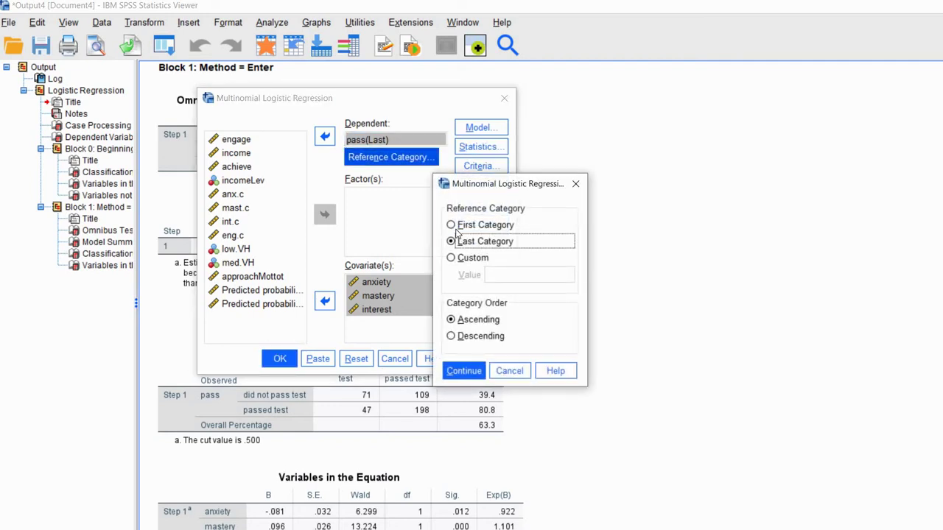
pyautogui.click(485, 225)
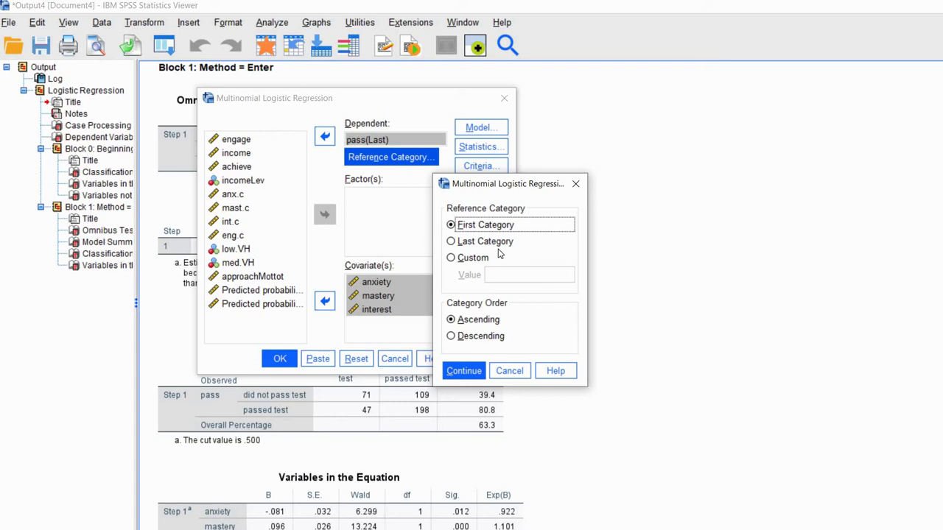
pyautogui.click(473, 373)
# Check that Pseudo R-square is among the requested statistics, and run the multinomial logistic regression
pyautogui.click(479, 146)
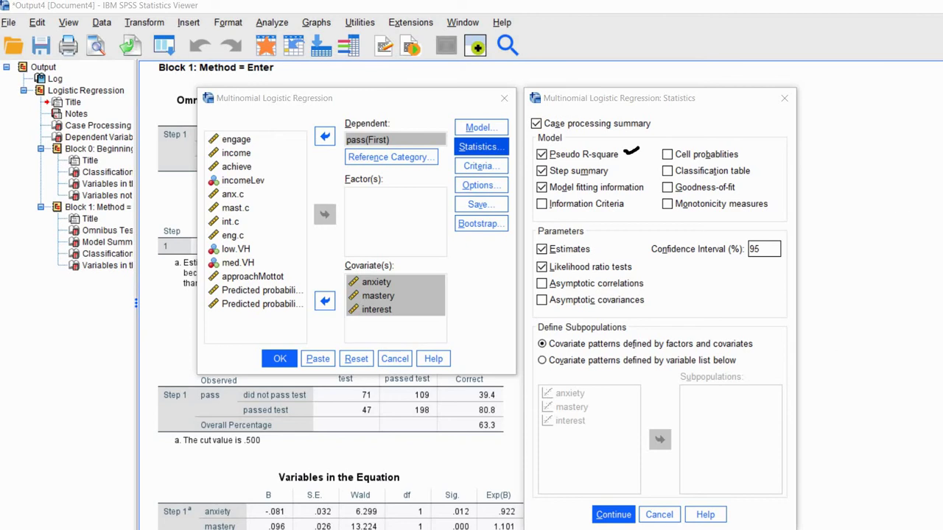
pyautogui.click(613, 514)
pyautogui.click(279, 358)
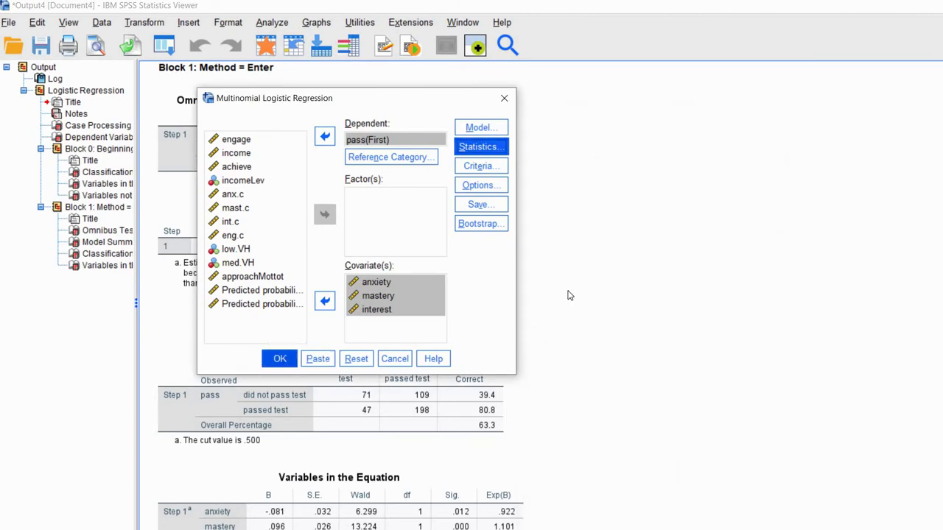
# Examine the Model Fitting Information and Pseudo R-Square tables, comparing the intercept-only and final models' -2 log likelihood and the McFadden value
pyautogui.scroll(-10, 606, 285)
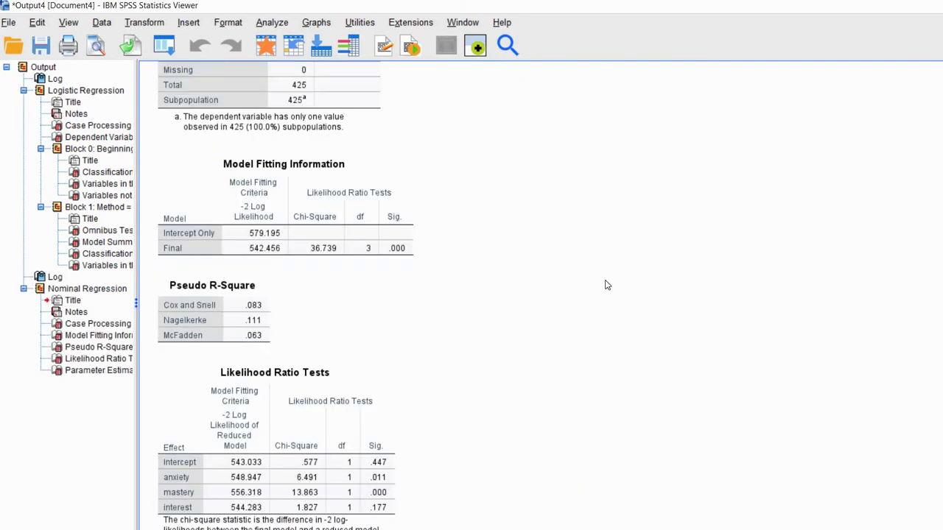
pyautogui.scroll(-5, 605, 285)
pyautogui.scroll(4, 605, 285)
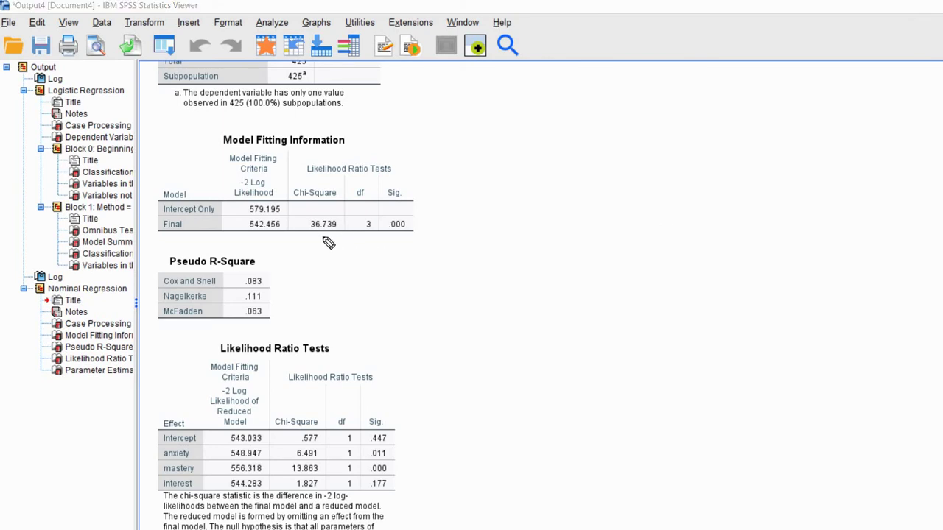
pyautogui.moveTo(316, 236); pyautogui.dragTo(408, 234)
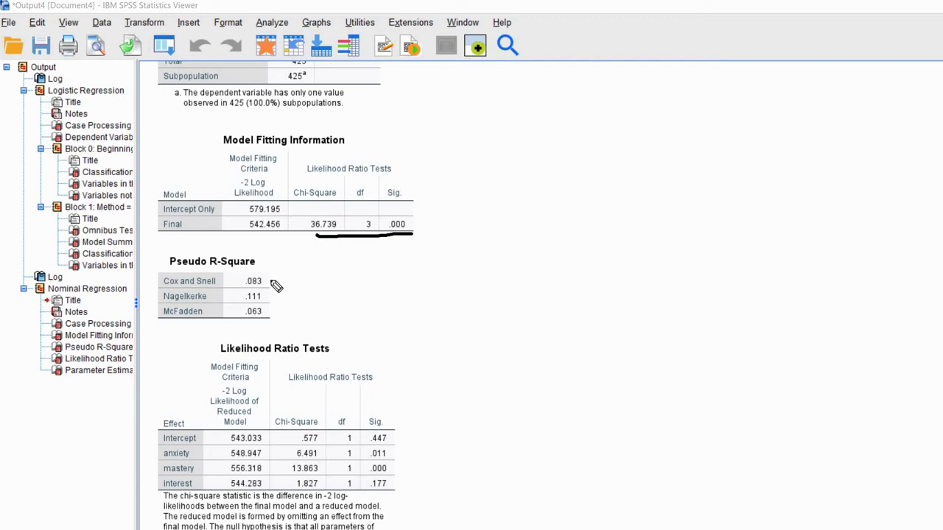
pyautogui.moveTo(268, 278)
pyautogui.mouseDown()
pyautogui.moveTo(283, 271)
pyautogui.moveTo(287, 288)
pyautogui.mouseUp()
pyautogui.moveTo(267, 302)
pyautogui.mouseDown()
pyautogui.moveTo(247, 326)
pyautogui.moveTo(264, 299)
pyautogui.mouseUp()
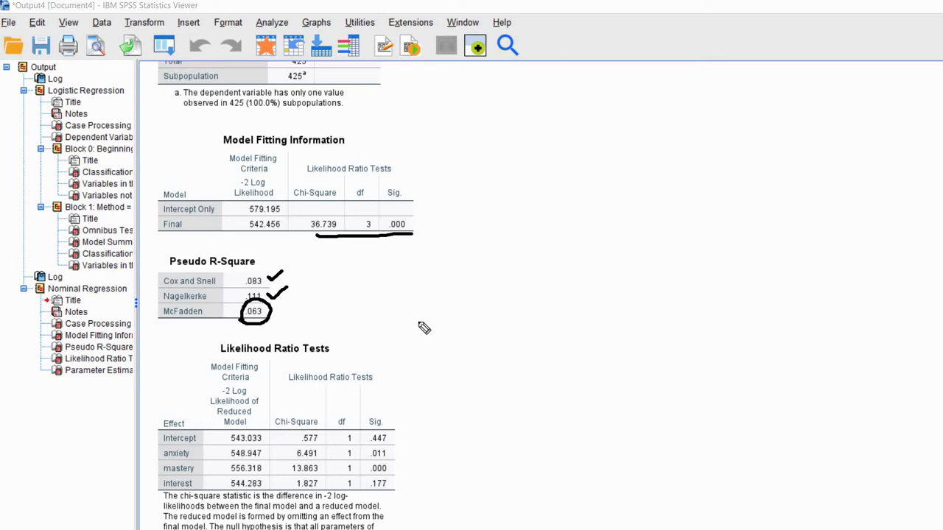
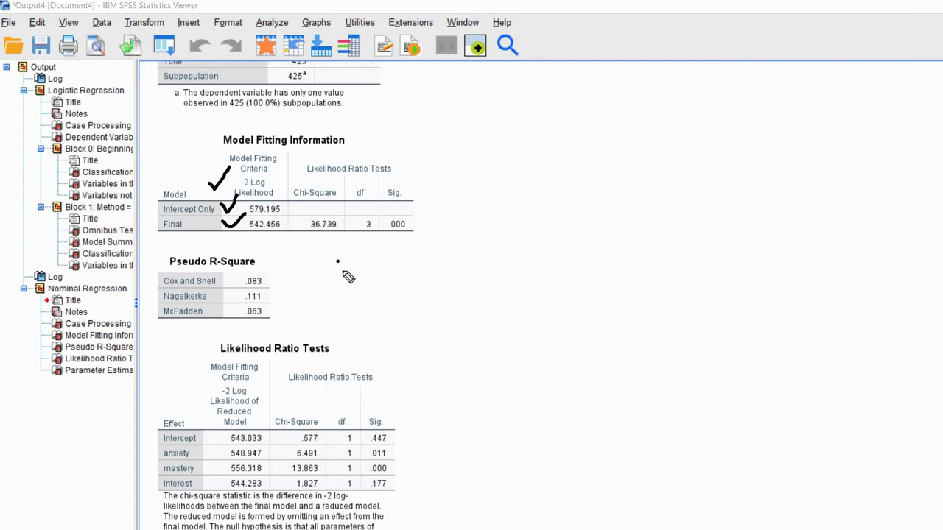
pyautogui.moveTo(336, 263)
pyautogui.mouseDown()
pyautogui.moveTo(340, 274)
pyautogui.moveTo(402, 273)
pyautogui.moveTo(393, 273)
pyautogui.mouseUp()
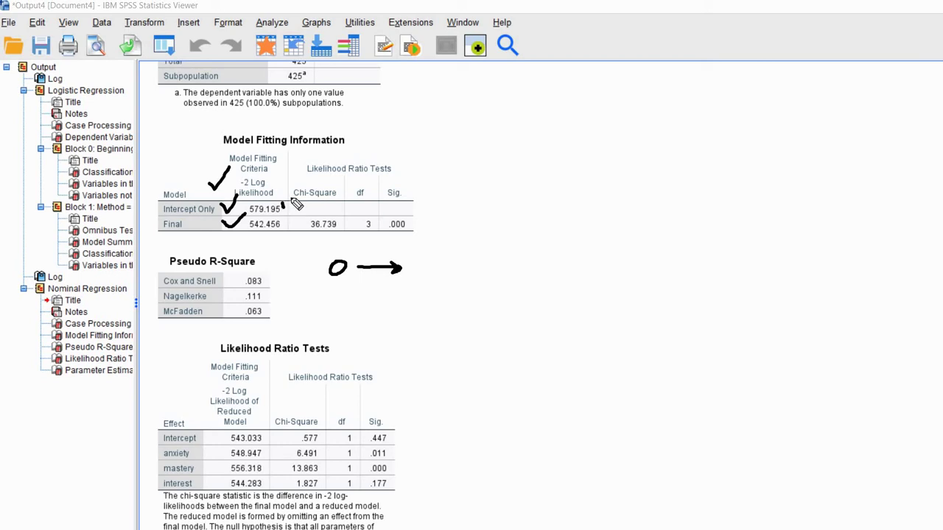
# Compare the -2 log likelihood values of the intercept-only and final models in the Model Fitting Information table
pyautogui.moveTo(282, 206); pyautogui.dragTo(292, 198)
pyautogui.moveTo(282, 218); pyautogui.dragTo(295, 216)
pyautogui.press('Escape')
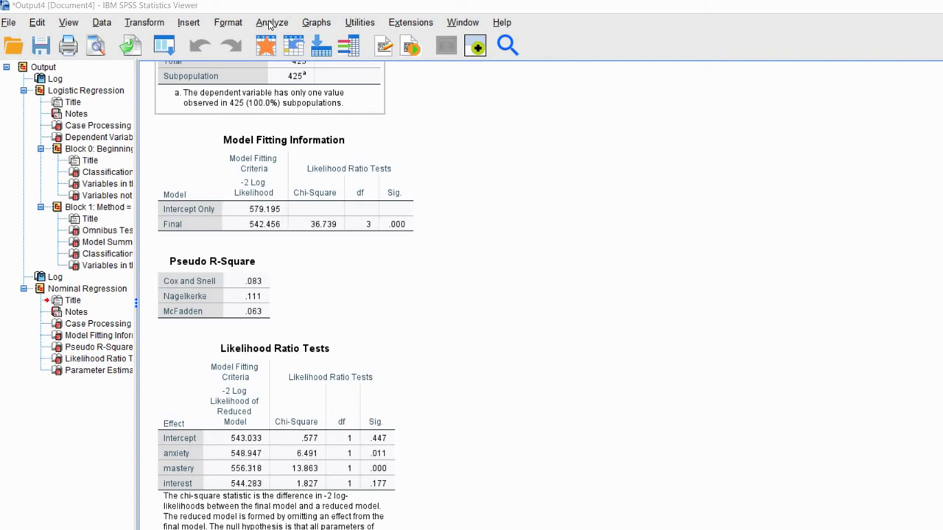
# Add incomeLev to anxiety, mastery and interest as a covariate of the binary logistic regression on pass
pyautogui.click(270, 23)
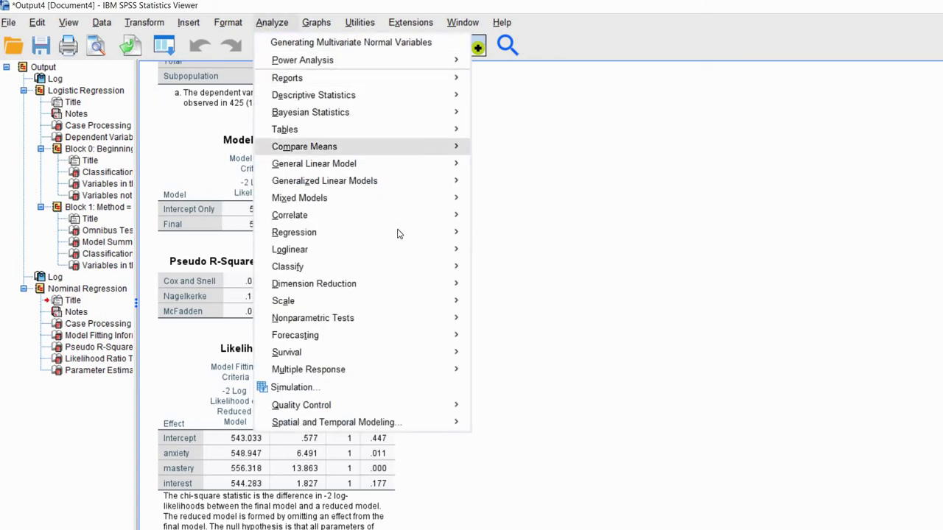
pyautogui.moveTo(450, 232)
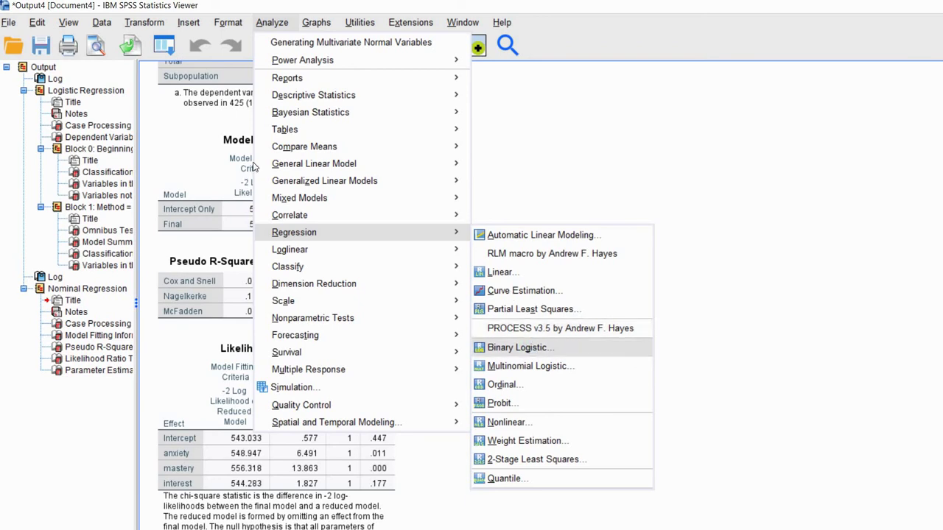
pyautogui.click(533, 351)
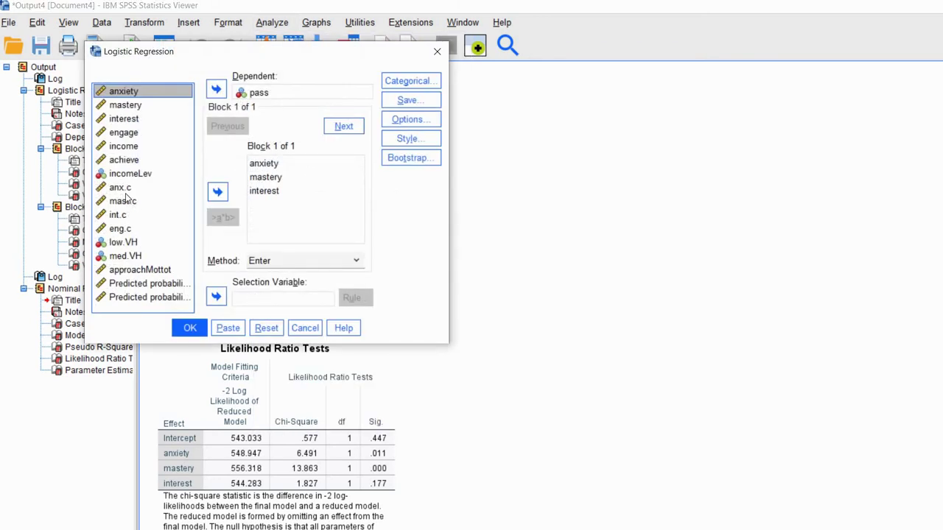
pyautogui.press('Down')
pyautogui.press('Down')
pyautogui.press('Down')
pyautogui.press('Down')
pyautogui.press('Down')
pyautogui.press('Down')
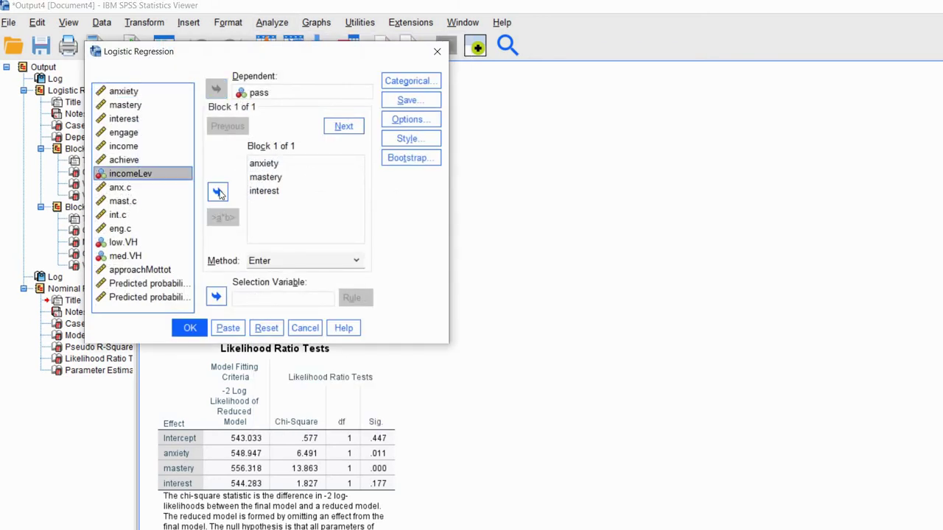
pyautogui.click(217, 192)
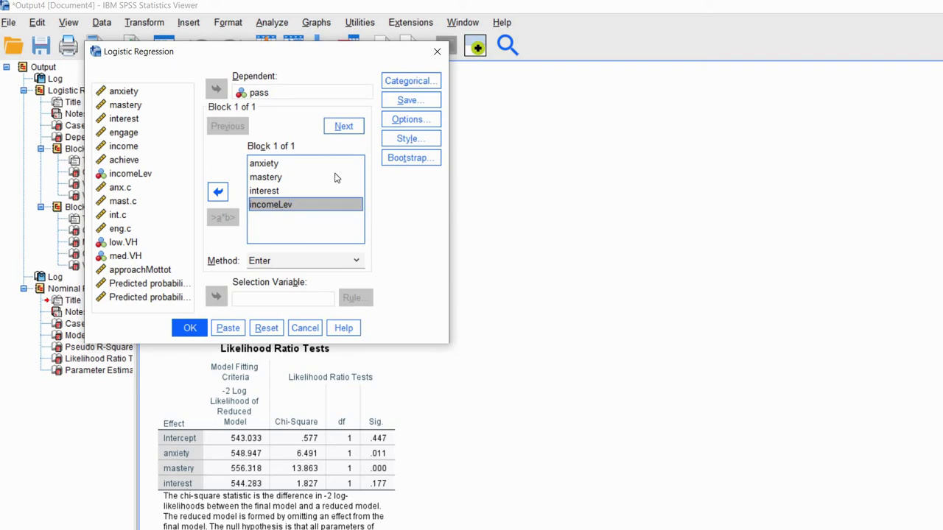
# Define incomeLev as a categorical covariate with an Indicator contrast and the First reference category, and run the binary logistic regression
pyautogui.click(407, 81)
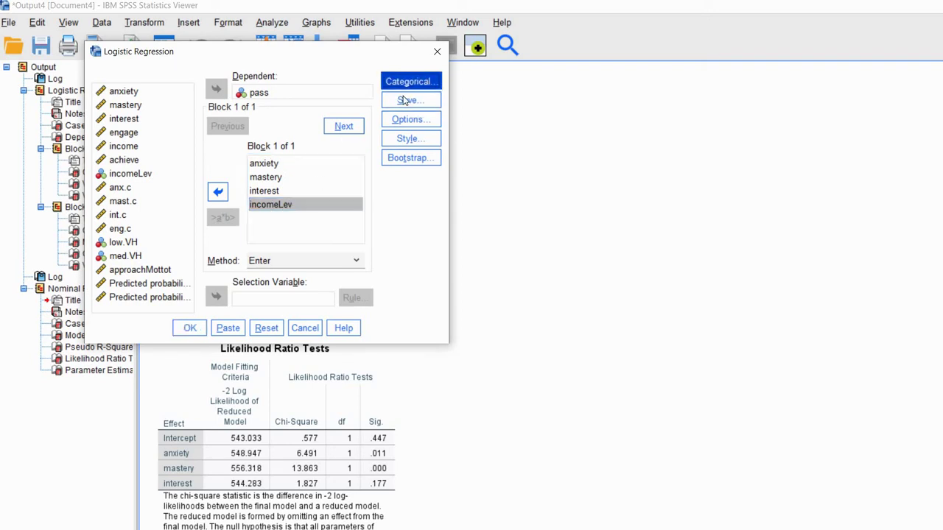
pyautogui.click(415, 214)
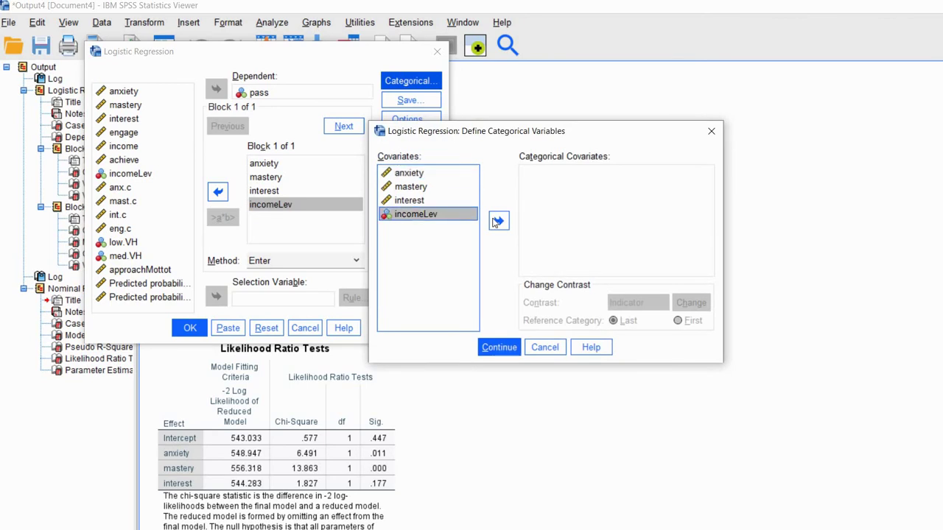
pyautogui.click(498, 221)
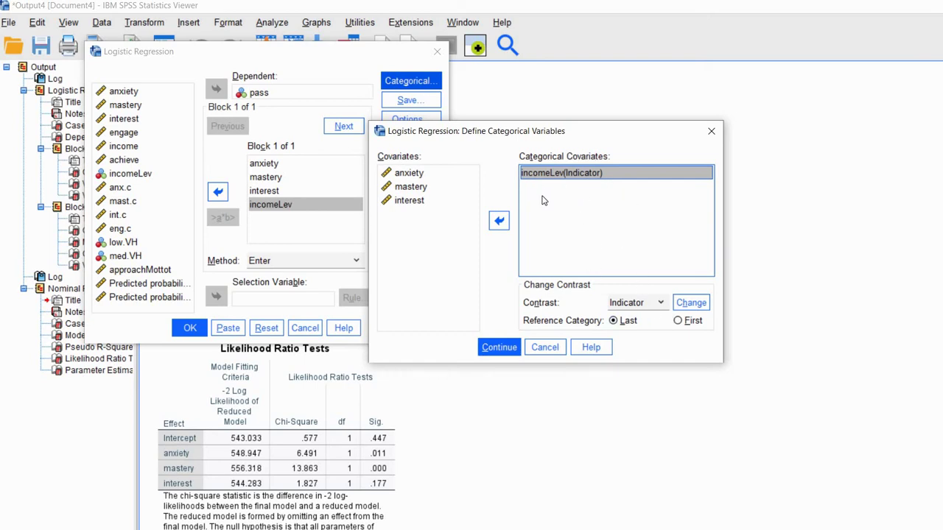
pyautogui.click(670, 327)
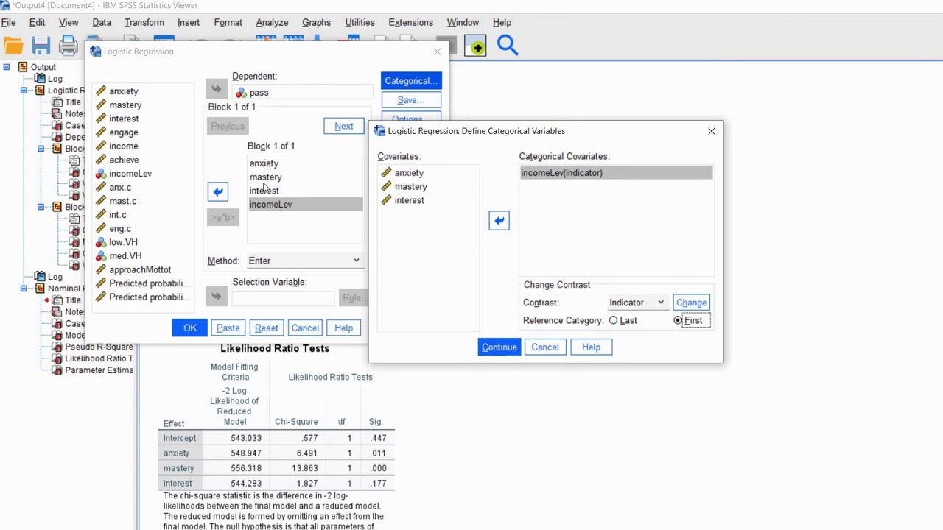
pyautogui.click(580, 178)
pyautogui.click(692, 304)
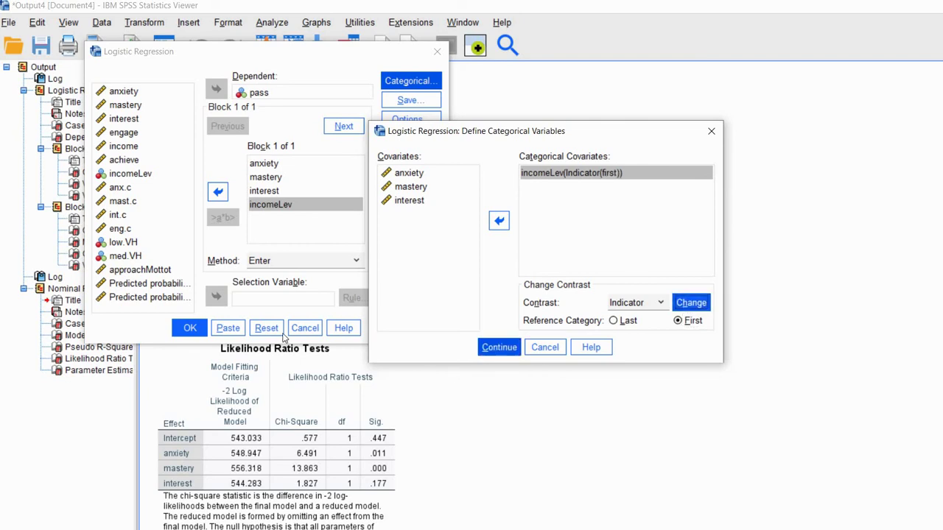
pyautogui.press('Return')
pyautogui.click(188, 328)
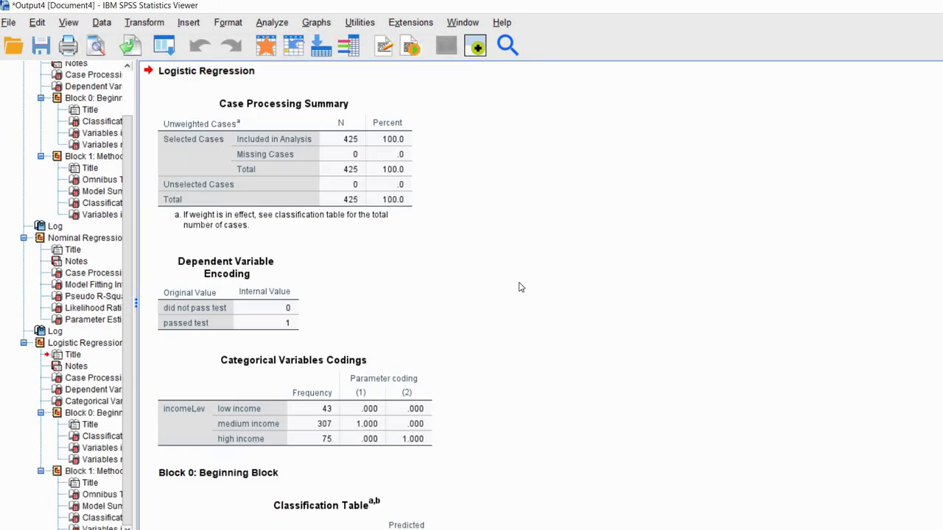
# Examine the new binary logistic output's Model Summary and the incomeLev rows of its Variables in the Equation table
pyautogui.scroll(-15, 520, 287)
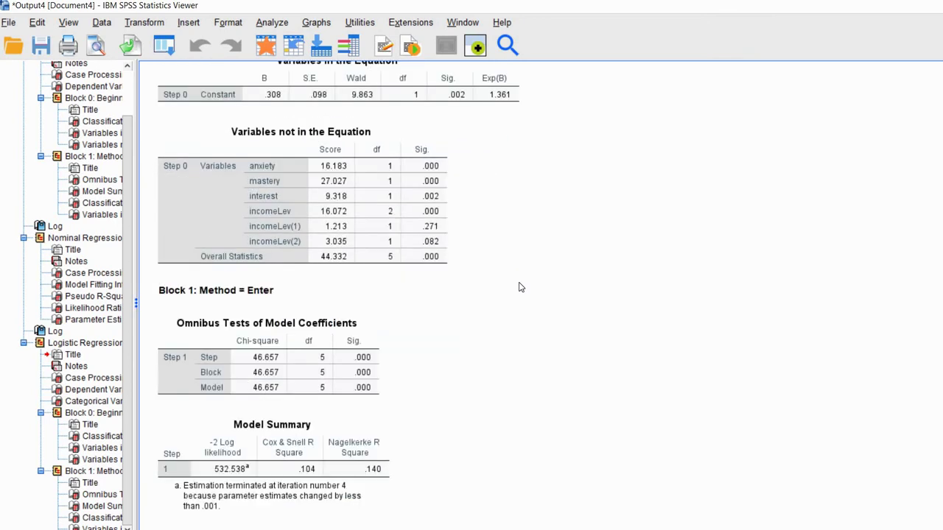
pyautogui.scroll(-5, 519, 288)
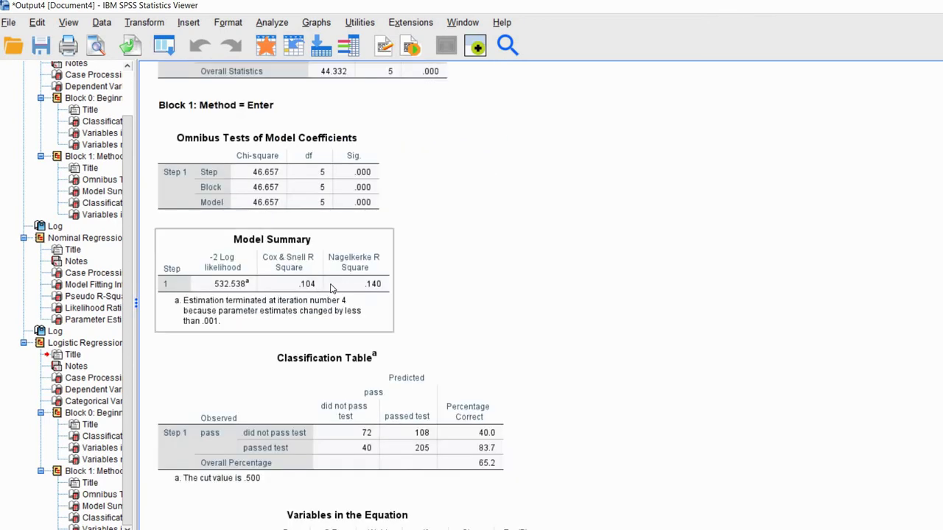
pyautogui.scroll(-4, 661, 288)
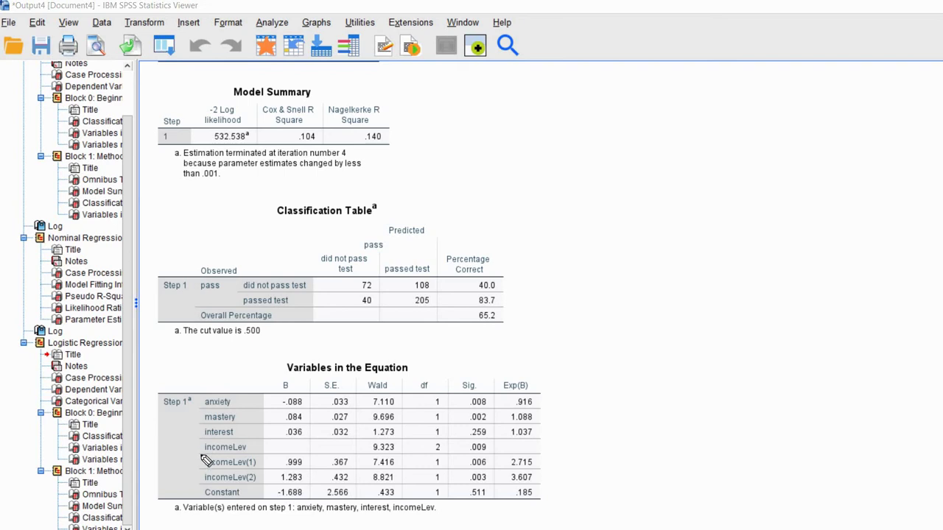
pyautogui.moveTo(199, 455); pyautogui.dragTo(193, 488)
pyautogui.click(255, 464)
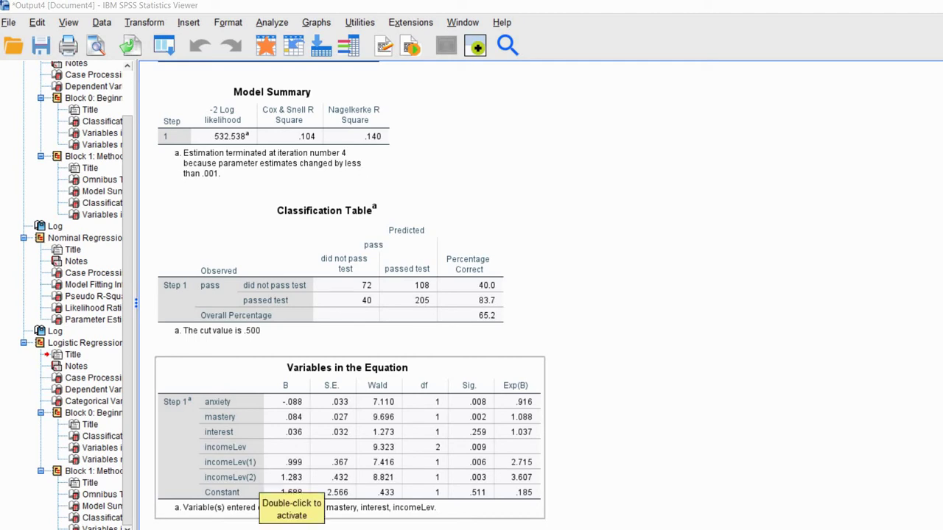
# Add incomeLev as a factor of the multinomial logistic regression on pass and run it
pyautogui.click(272, 22)
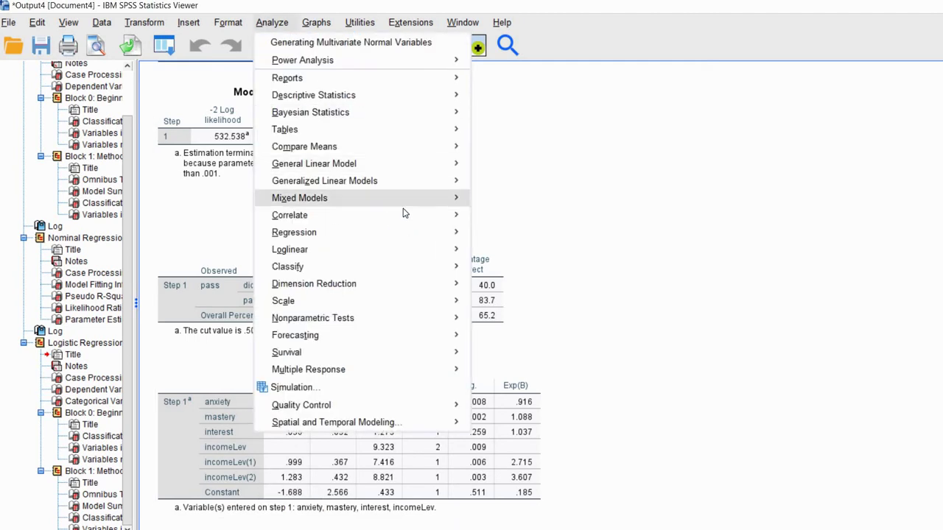
pyautogui.moveTo(442, 216)
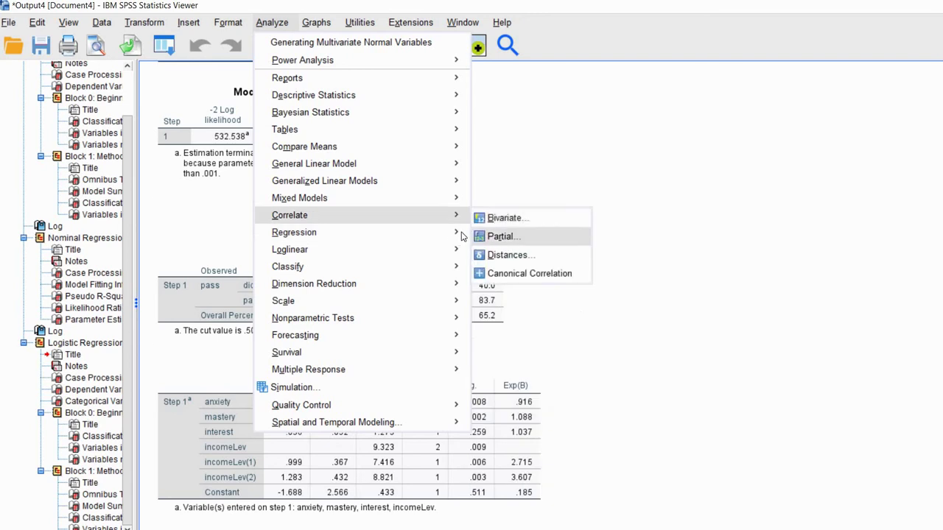
pyautogui.moveTo(462, 235)
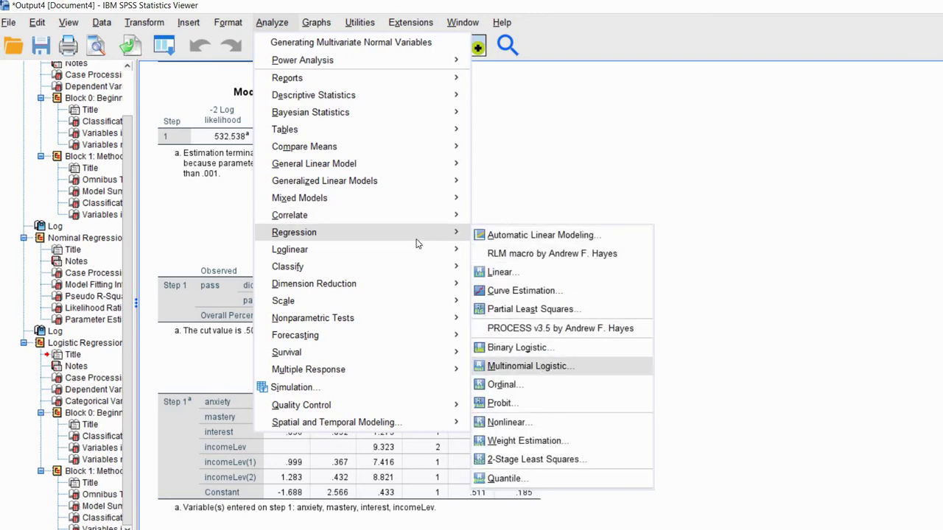
pyautogui.click(529, 366)
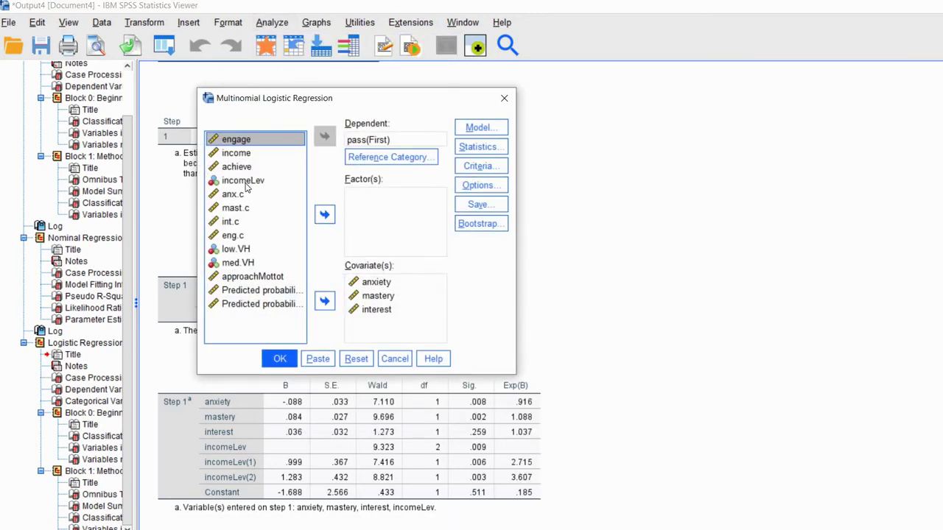
pyautogui.click(225, 182)
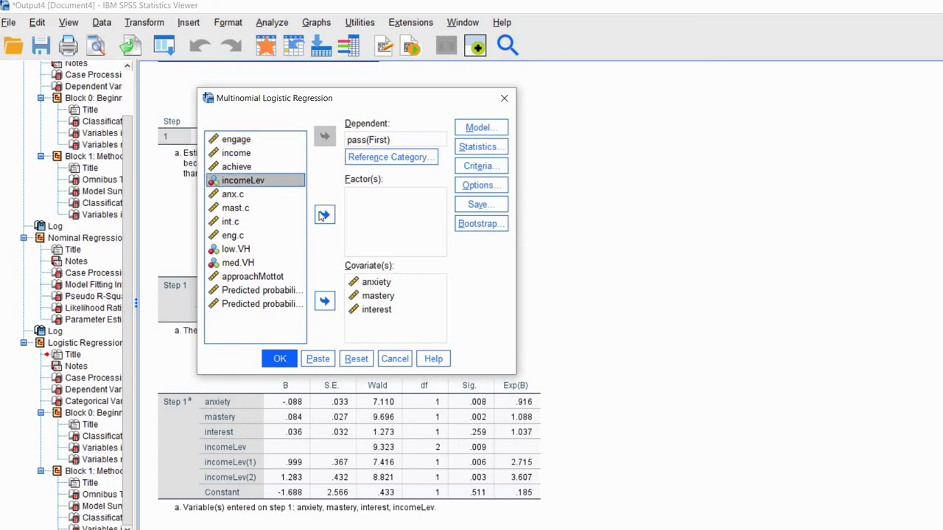
pyautogui.click(325, 214)
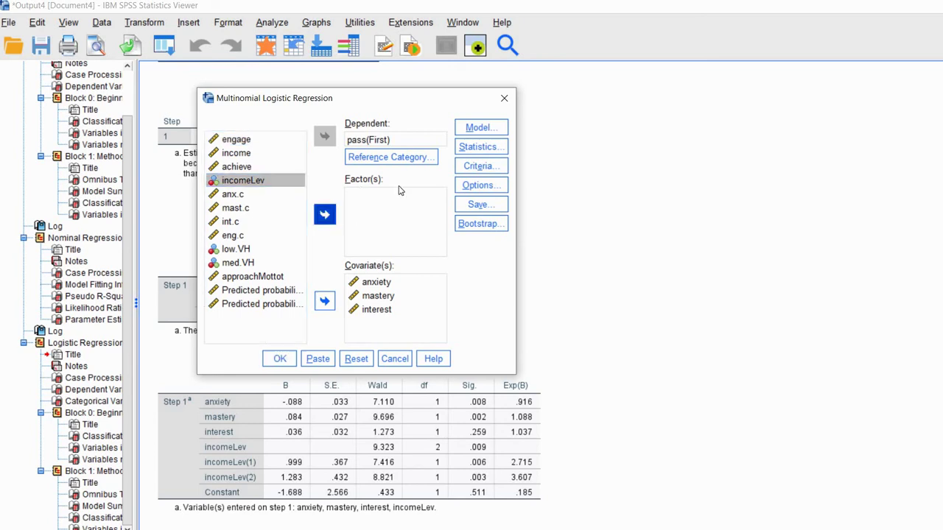
pyautogui.click(283, 361)
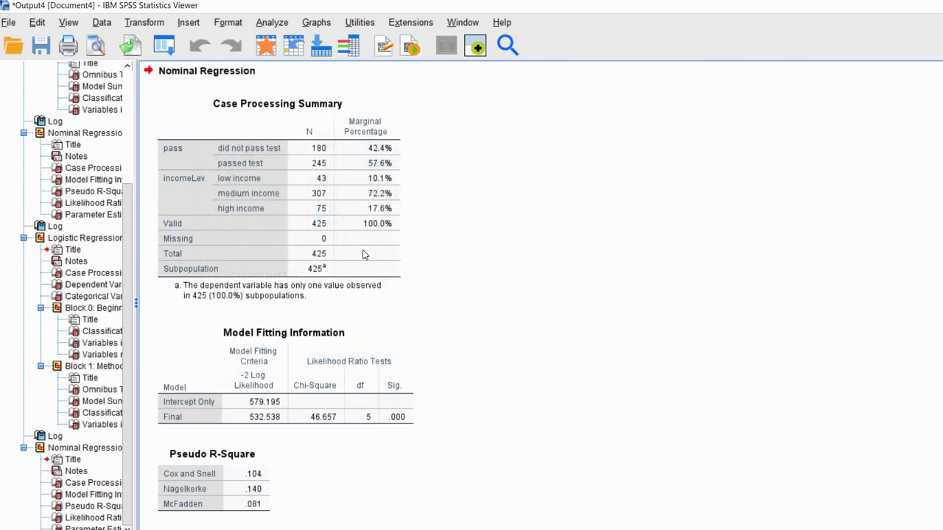
# Compare the multinomial model's fit and pseudo R-square tables with the binary Model Summary, and check the incomeLev rows in Parameter Estimates
pyautogui.scroll(-5, 362, 254)
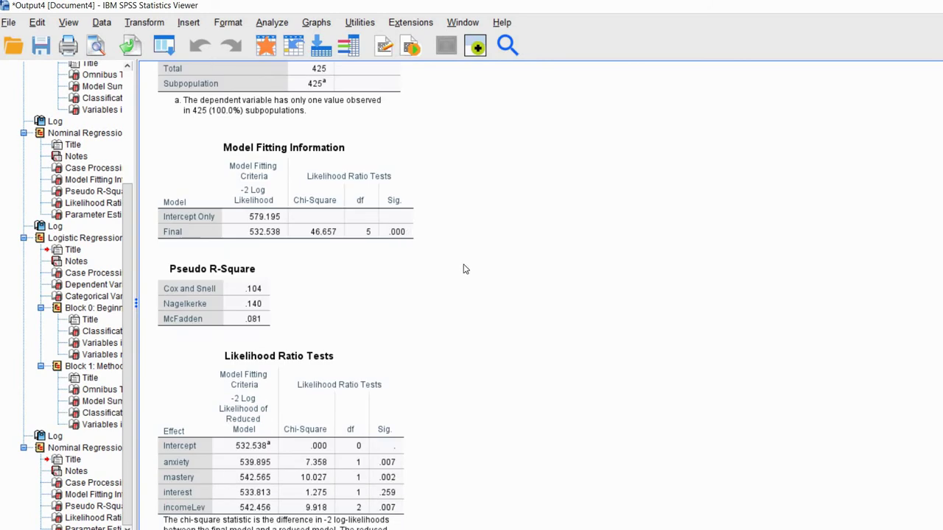
pyautogui.scroll(20, 464, 267)
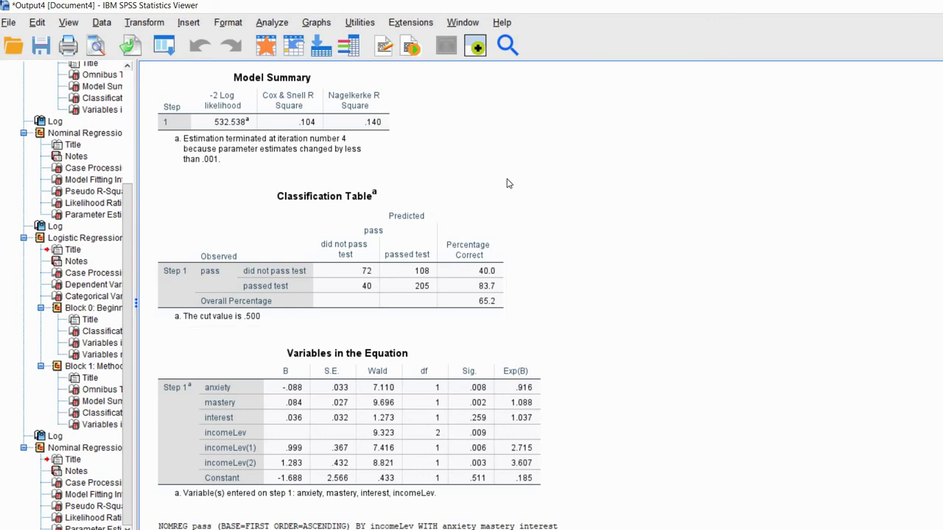
pyautogui.scroll(-10, 508, 196)
pyautogui.scroll(-12, 507, 198)
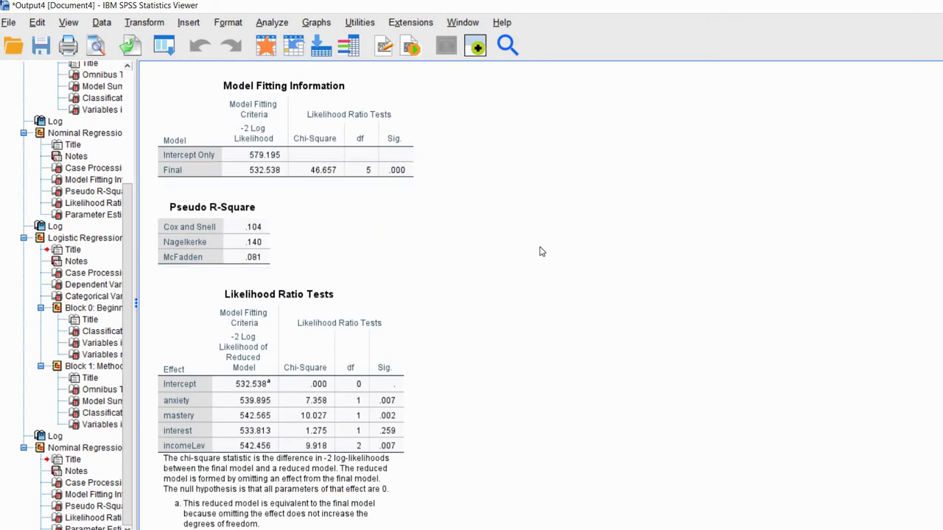
pyautogui.scroll(-6, 541, 252)
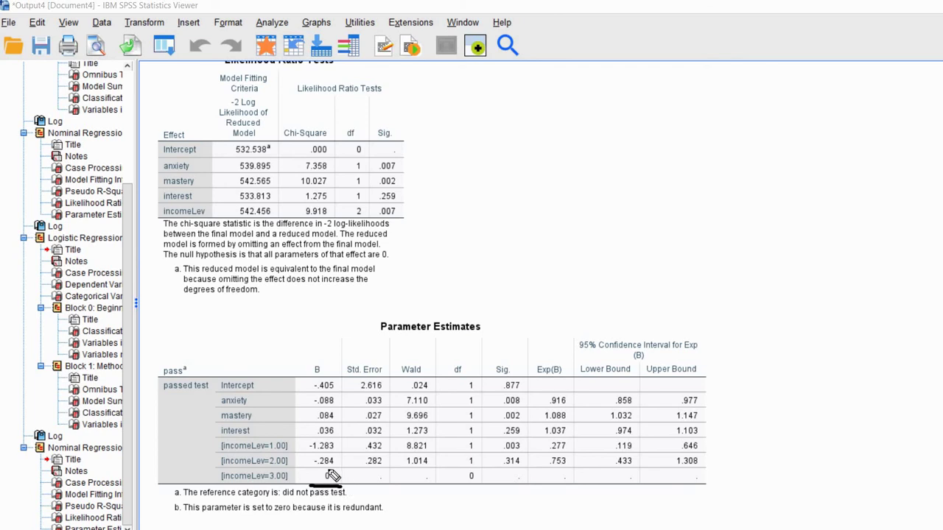
pyautogui.moveTo(343, 486); pyautogui.dragTo(312, 487)
pyautogui.press('Escape')
# Change the reference category of incomeLev to Last in the binary logistic regression and rerun it
pyautogui.click(278, 25)
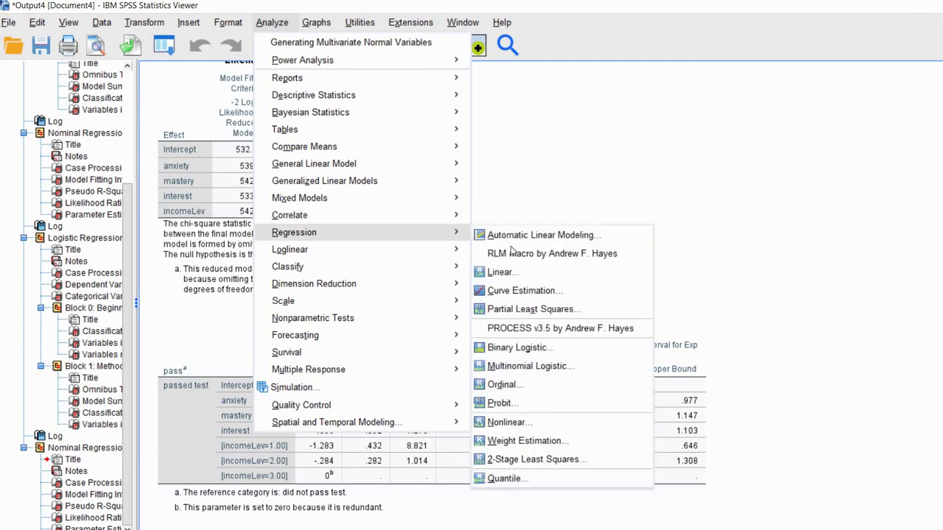
pyautogui.moveTo(449, 233)
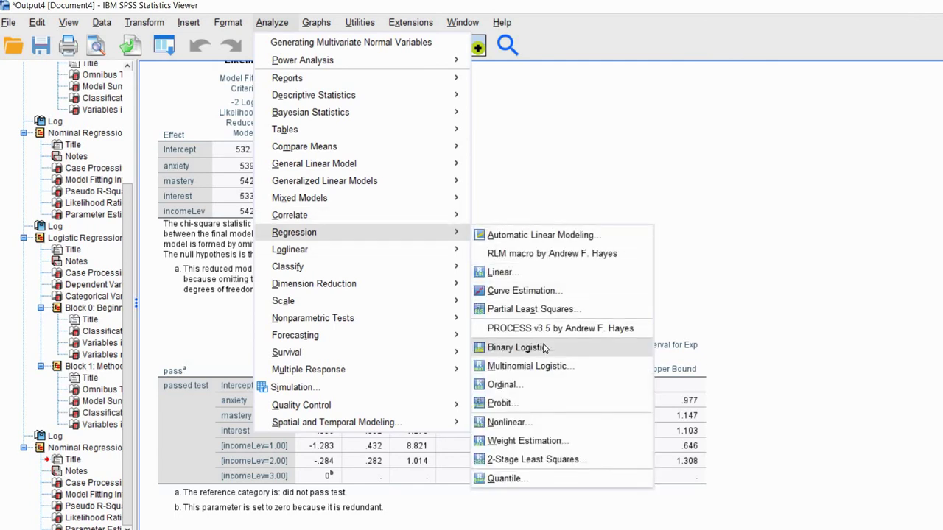
pyautogui.click(545, 348)
pyautogui.click(415, 82)
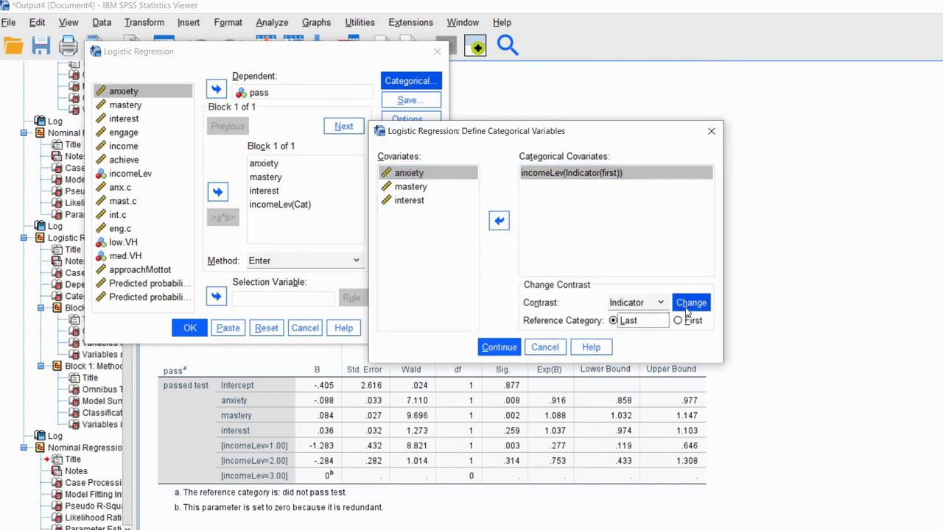
pyautogui.click(689, 304)
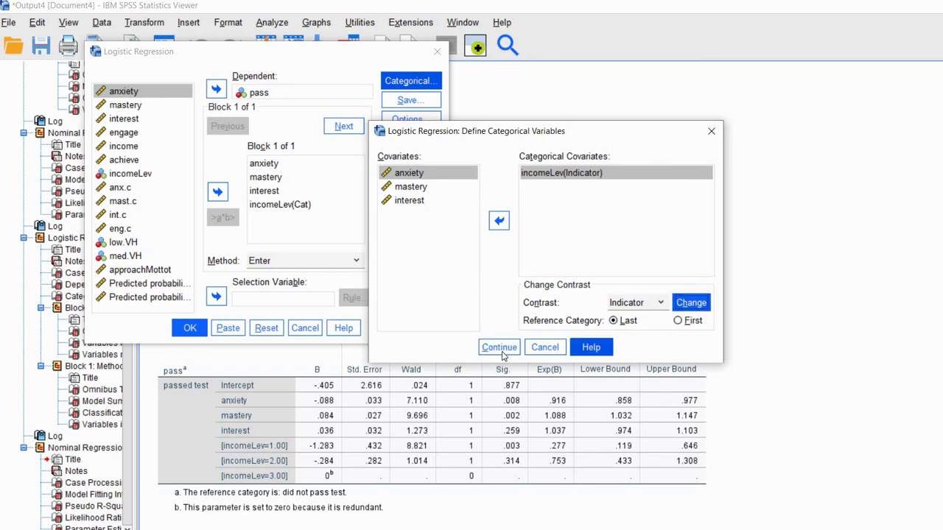
pyautogui.click(189, 328)
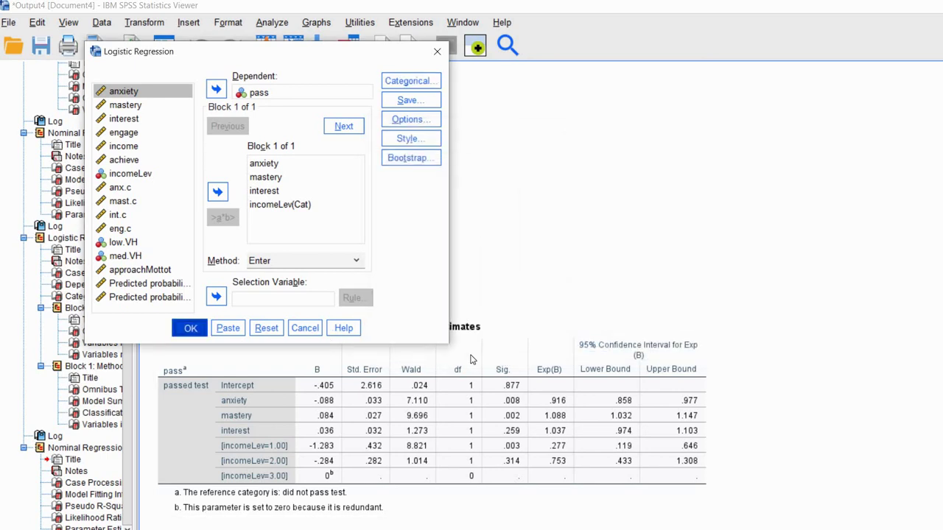
# Examine the incomeLev coefficients in the Variables in the Equation table of the rerun binary logistic regression
pyautogui.scroll(-15, 471, 358)
pyautogui.scroll(-3, 321, 478)
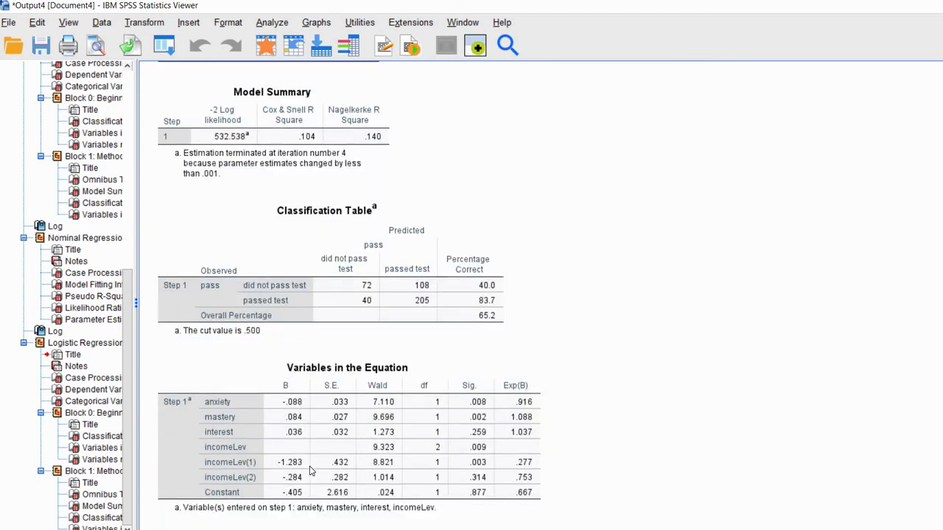
pyautogui.click(310, 473)
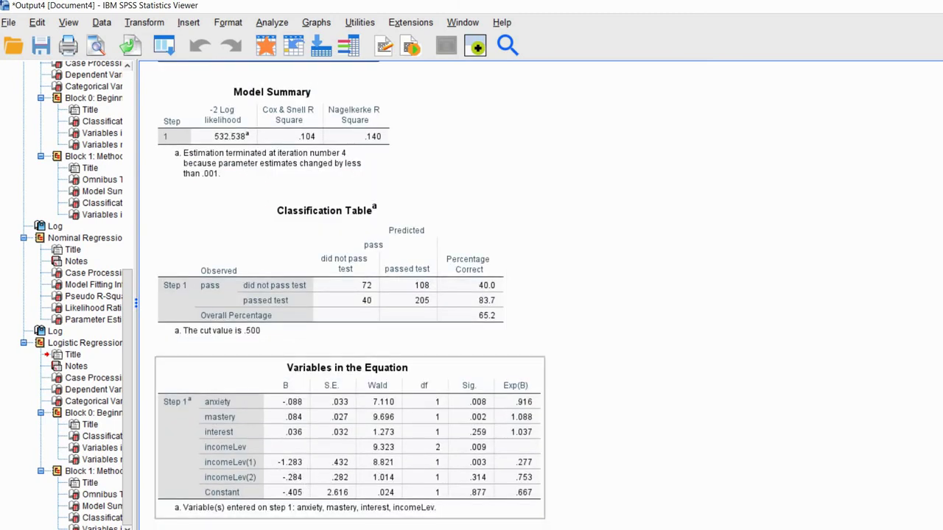
pyautogui.press('Escape')
pyautogui.click(337, 423)
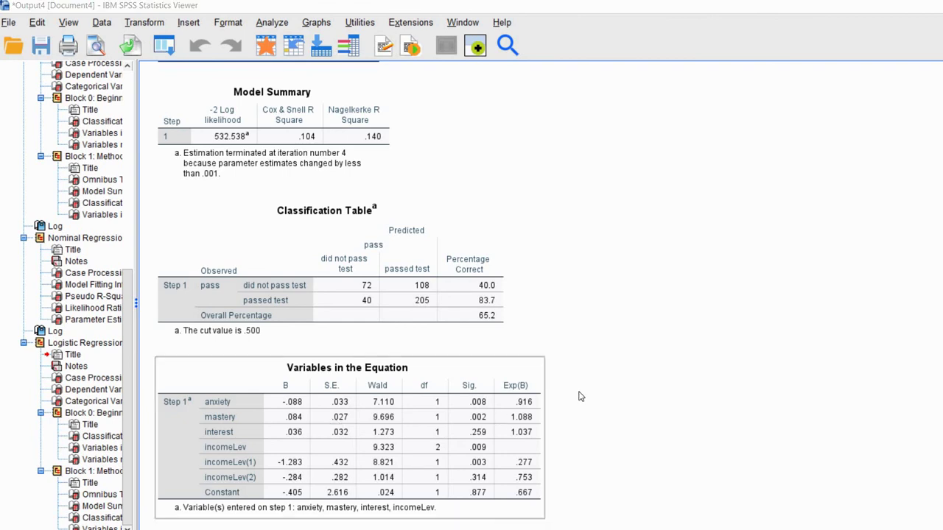
# Check the Categorical Variables Codings of incomeLev against the incomeLev(1) and incomeLev(2) coefficients in Variables in the Equation
pyautogui.click(704, 390)
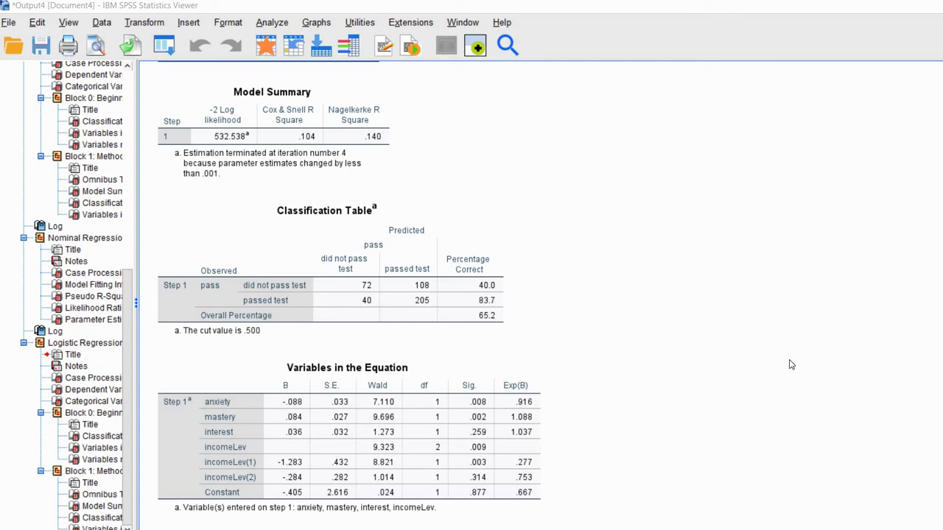
pyautogui.scroll(10, 790, 364)
pyautogui.scroll(9, 789, 363)
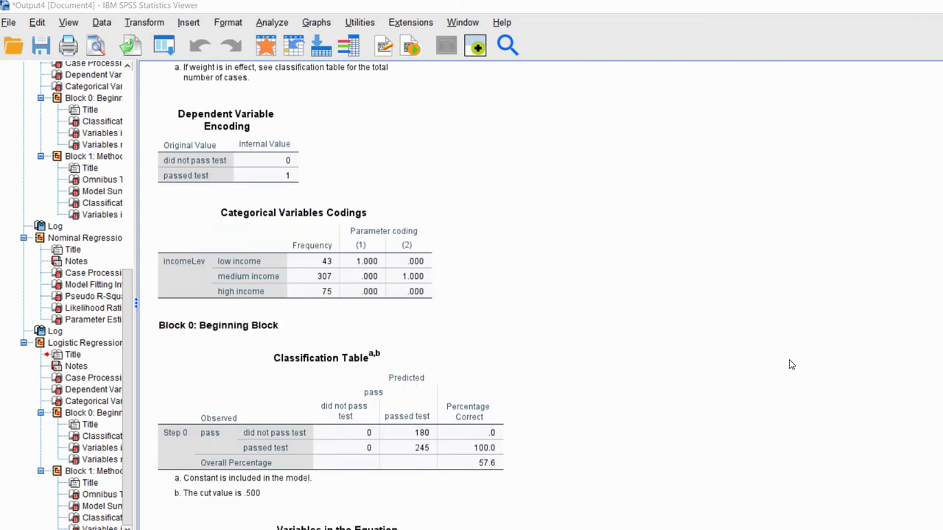
pyautogui.scroll(-13, 736, 376)
pyautogui.scroll(-6, 706, 384)
pyautogui.click(301, 476)
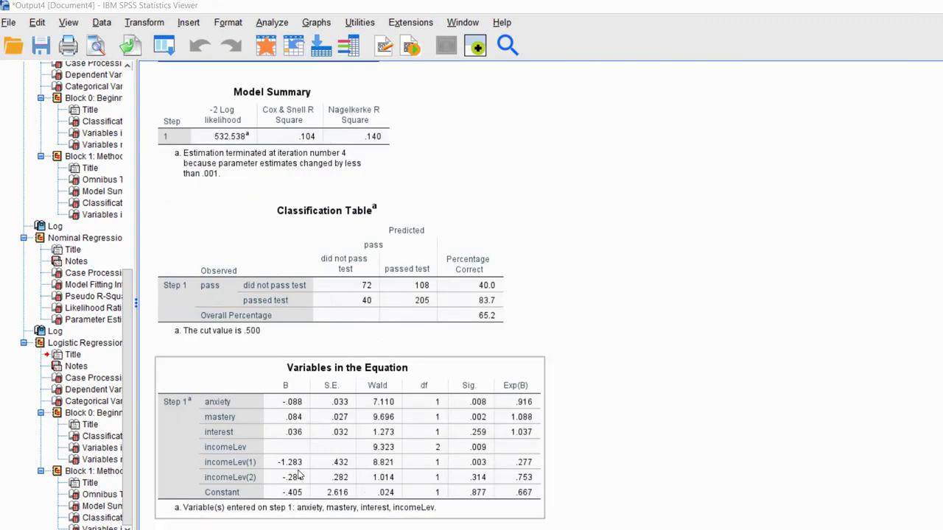
pyautogui.click(693, 383)
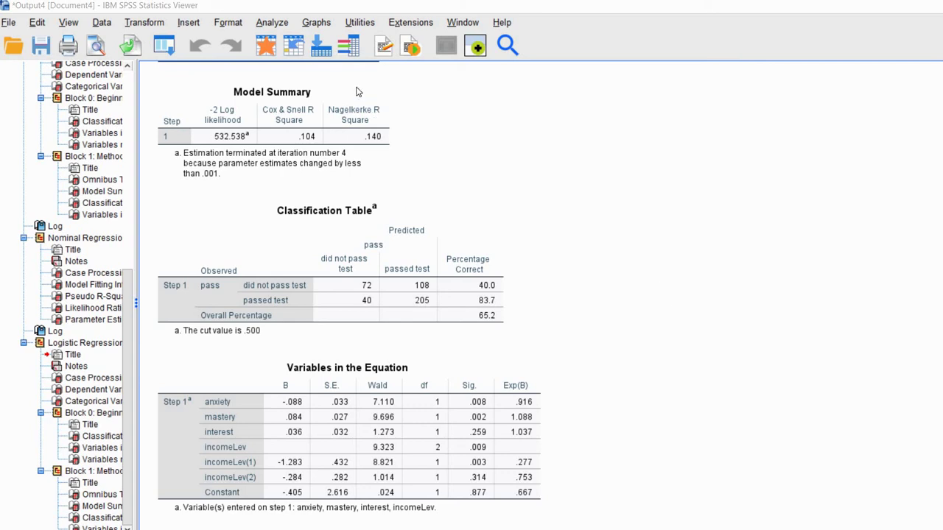
# Open an ordinal regression and review its setup: pass as dependent, incomeLev as factor, and anxiety, mastery and interest as covariates
pyautogui.click(272, 22)
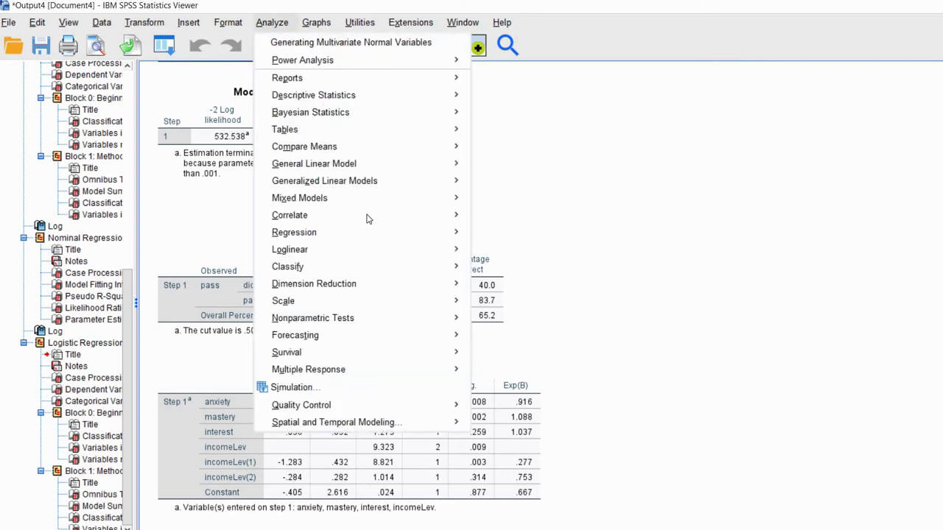
pyautogui.moveTo(294, 232)
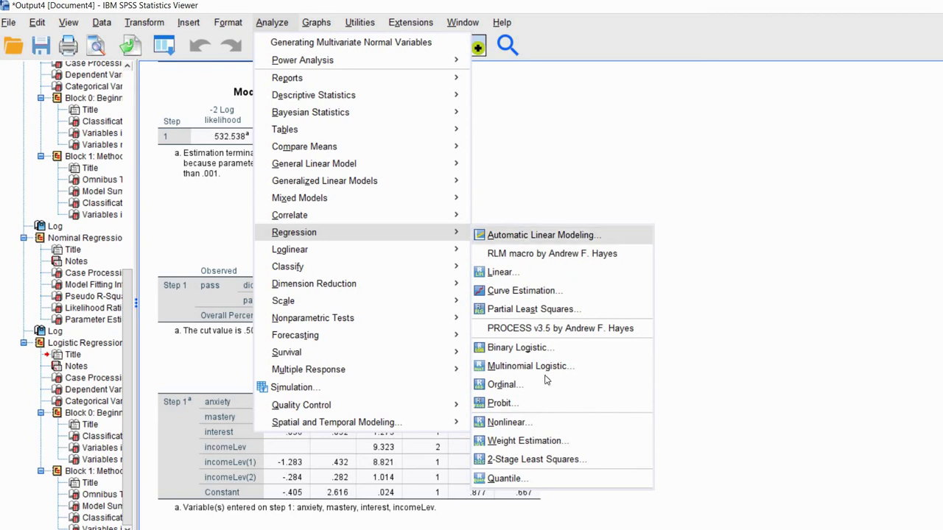
pyautogui.click(502, 385)
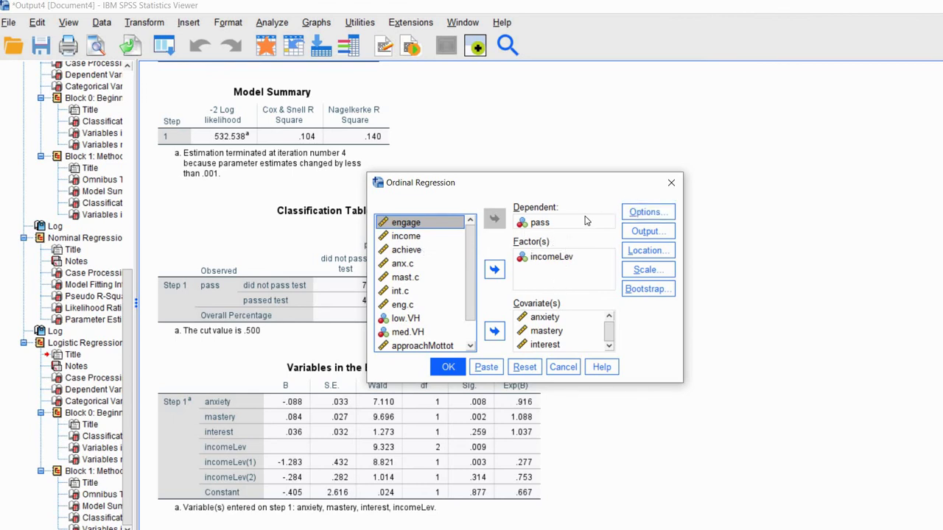
pyautogui.click(554, 226)
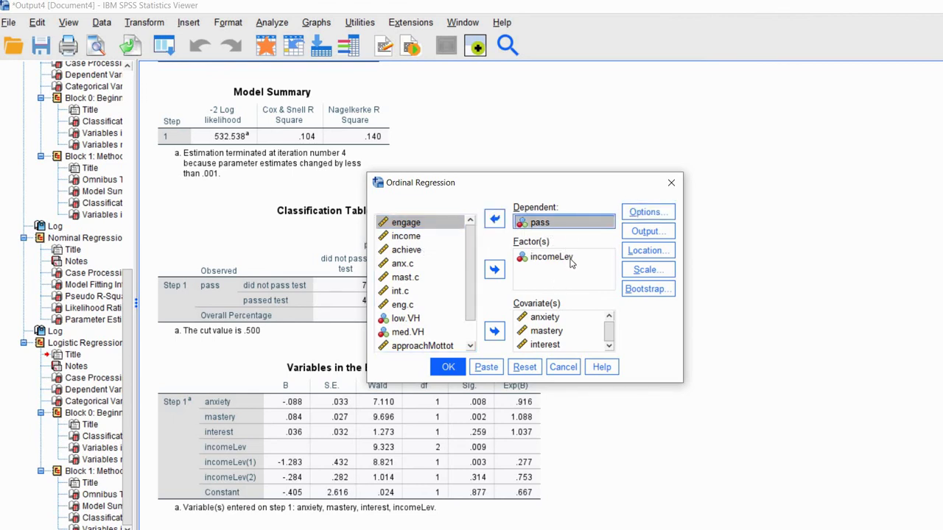
pyautogui.click(554, 261)
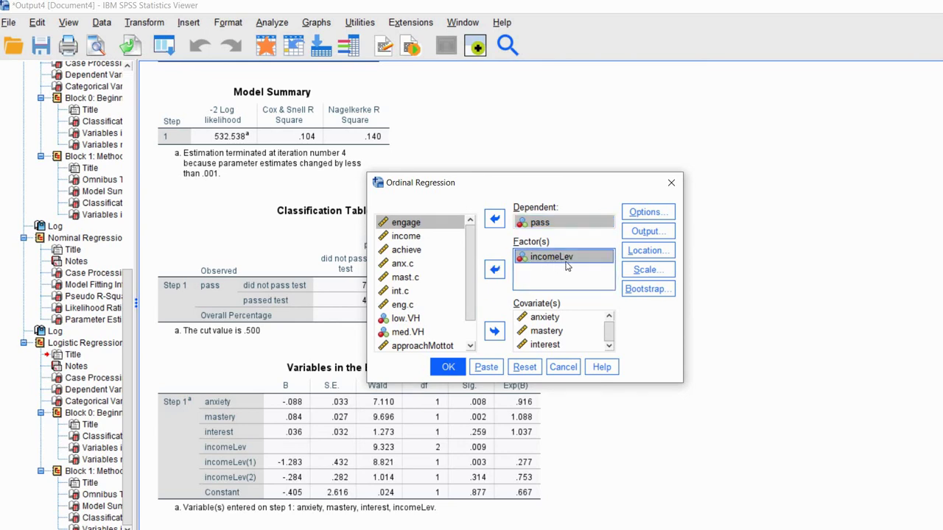
pyautogui.press('Tab')
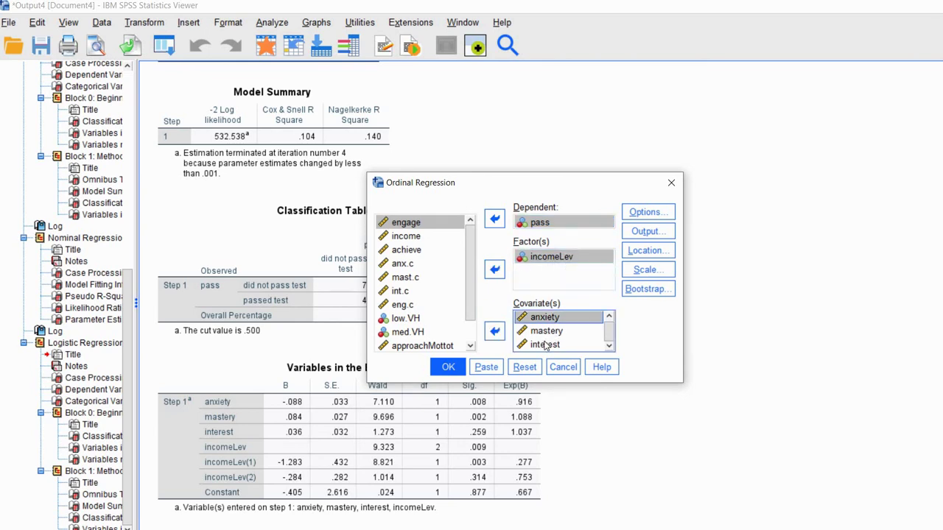
pyautogui.press('Down')
pyautogui.press('Down')
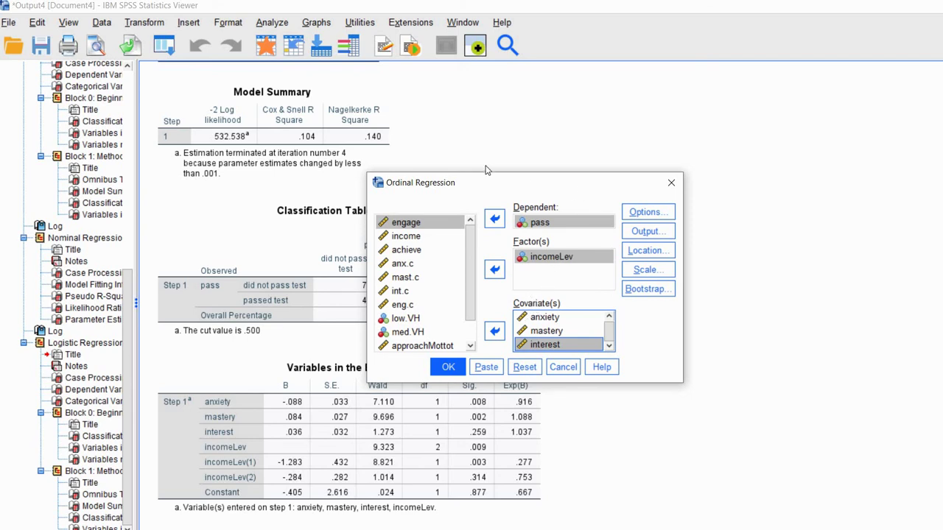
pyautogui.moveTo(479, 181); pyautogui.dragTo(384, 159)
pyautogui.click(445, 237)
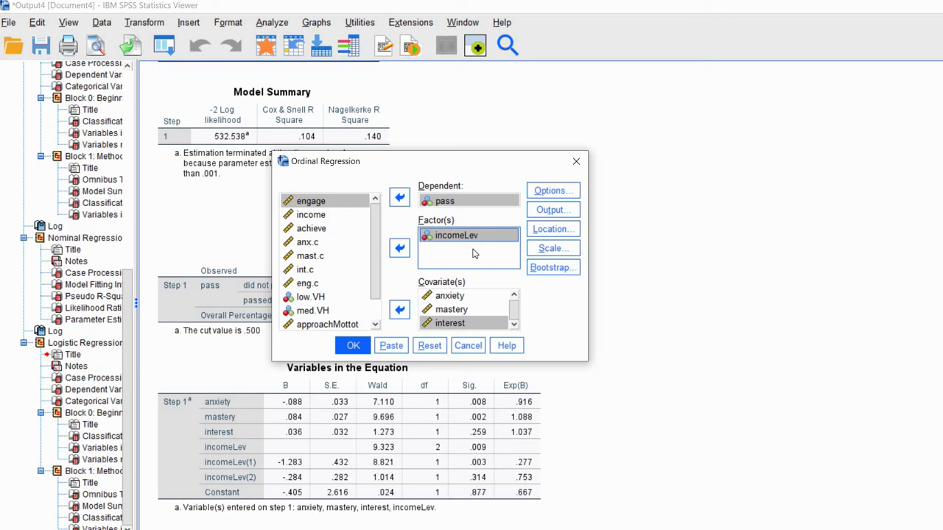
# Run the ordinal regression with goodness of fit statistics, summary statistics and parameter estimates as output, and bring its result tables into view
pyautogui.click(549, 212)
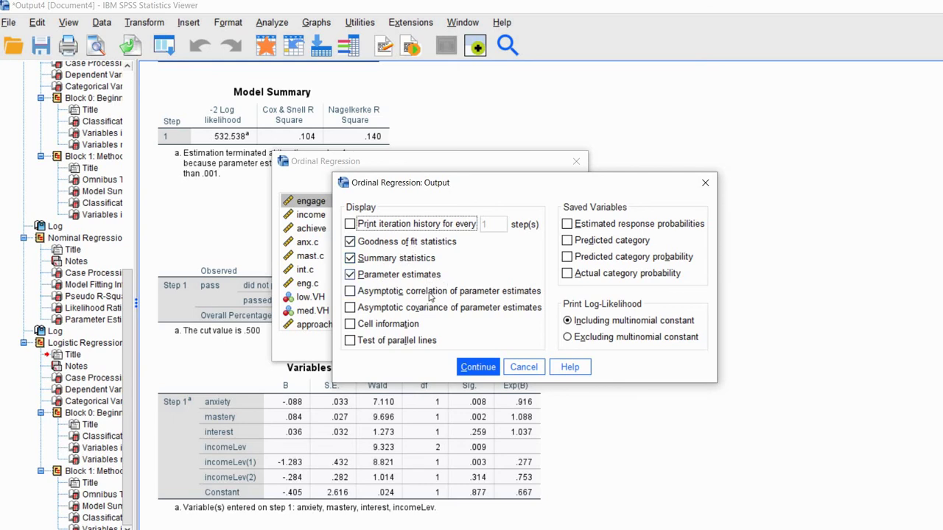
pyautogui.click(479, 367)
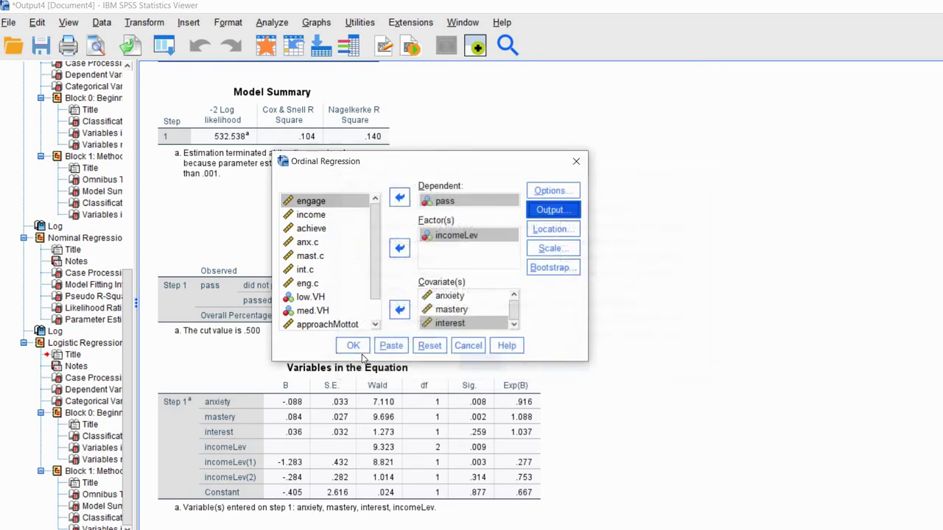
pyautogui.click(355, 348)
pyautogui.scroll(-5, 424, 283)
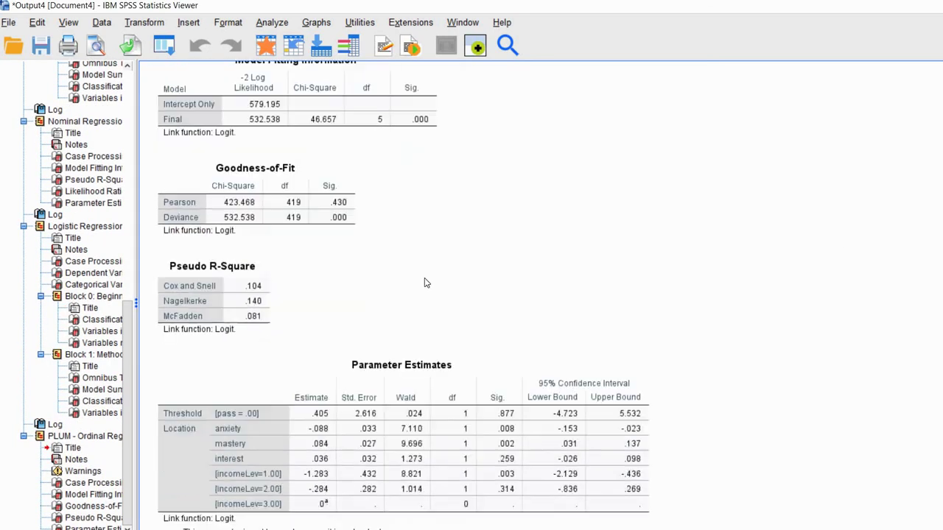